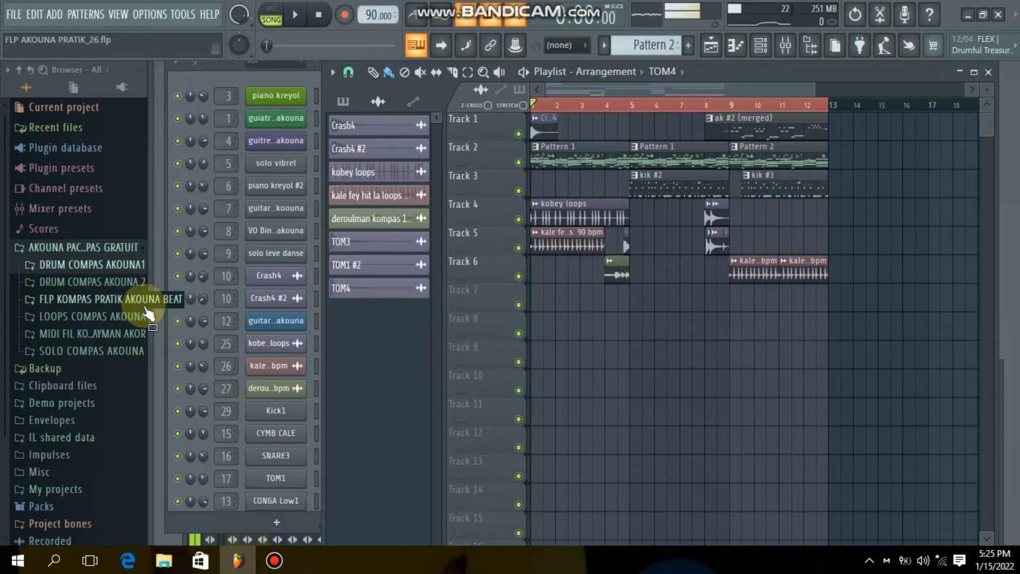
- Browse the loops, MIDI and SOLO COMPAS AKOUNA folders of the AKOUNA pack in the Browser, keeping the solo folder open
left_click(75, 319)
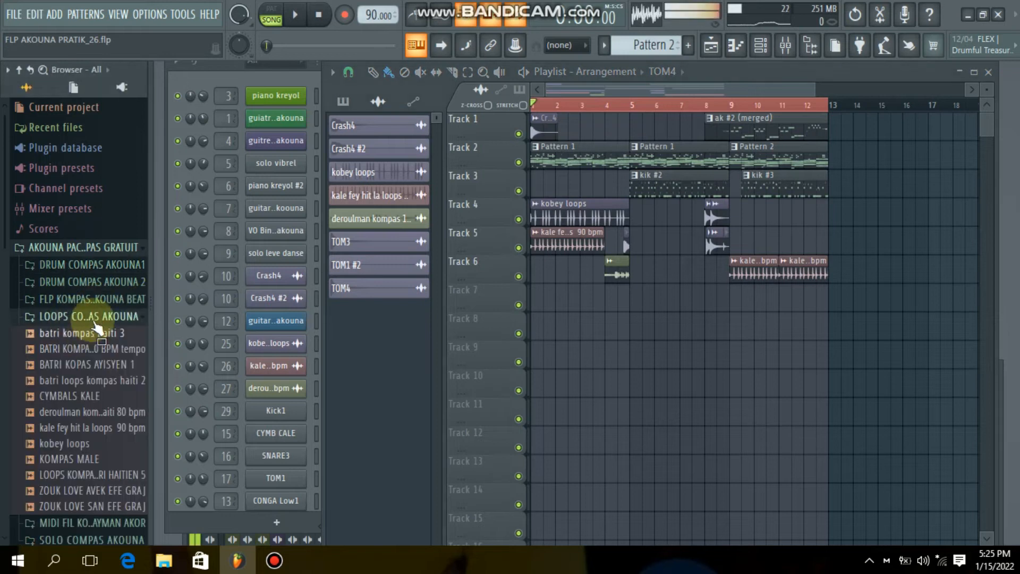
left_click(84, 321)
left_click(82, 334)
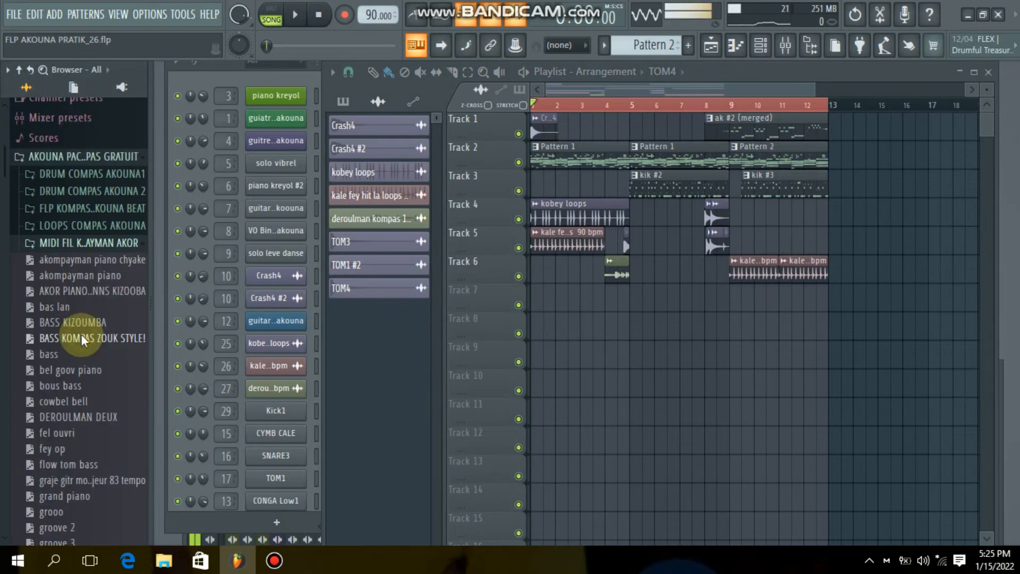
left_click(54, 246)
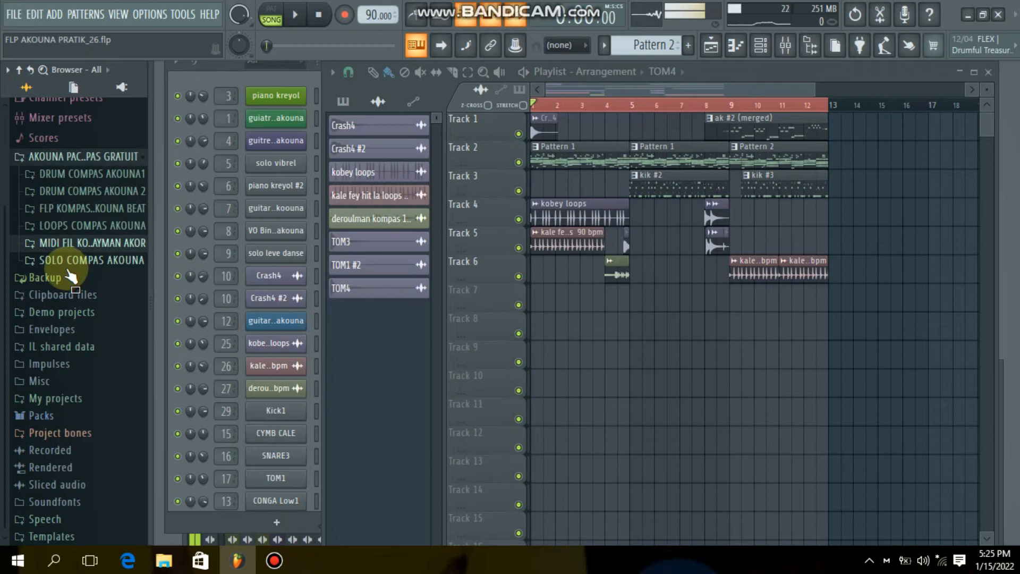
left_click(69, 261)
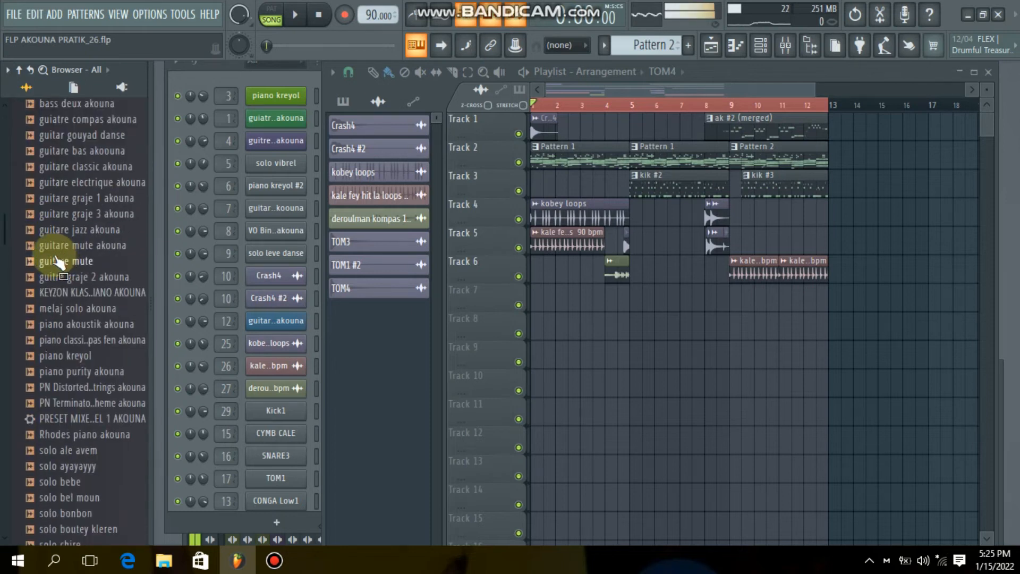
scroll(55, 273, "up", 2)
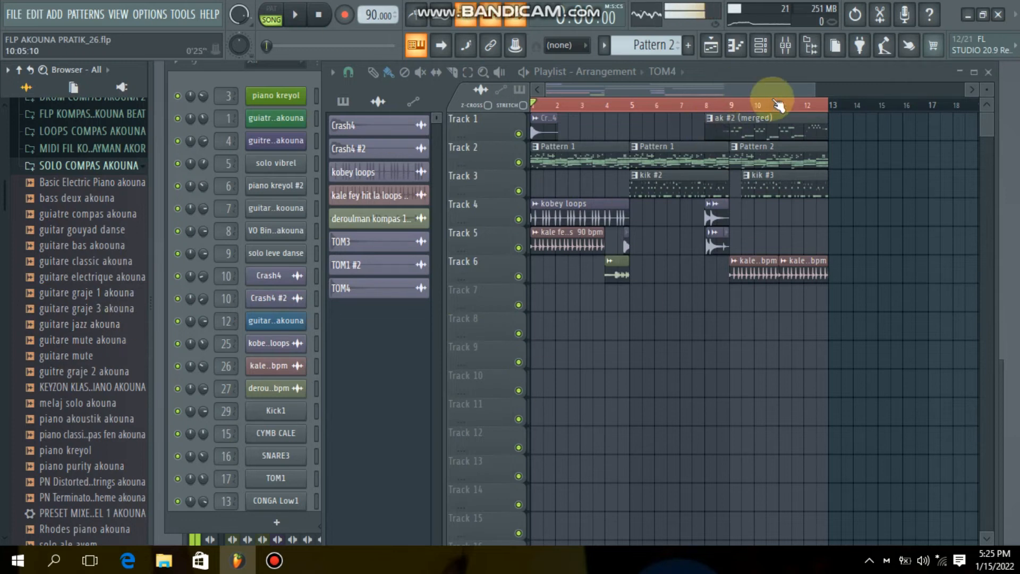
- Show the Channel Rack and solo the piano kreyol channel while the song plays from the start
left_click(776, 48)
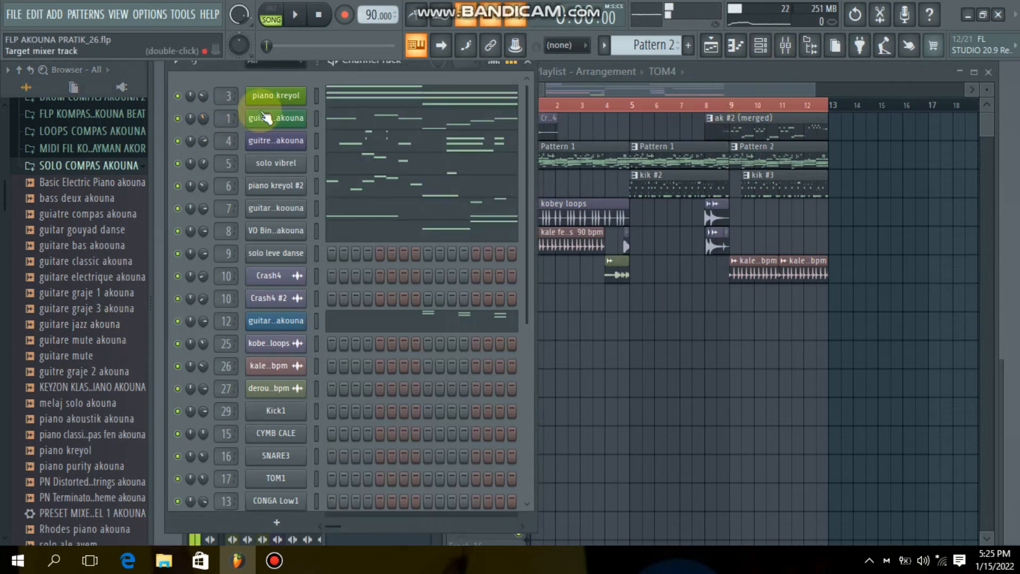
right_click(181, 97)
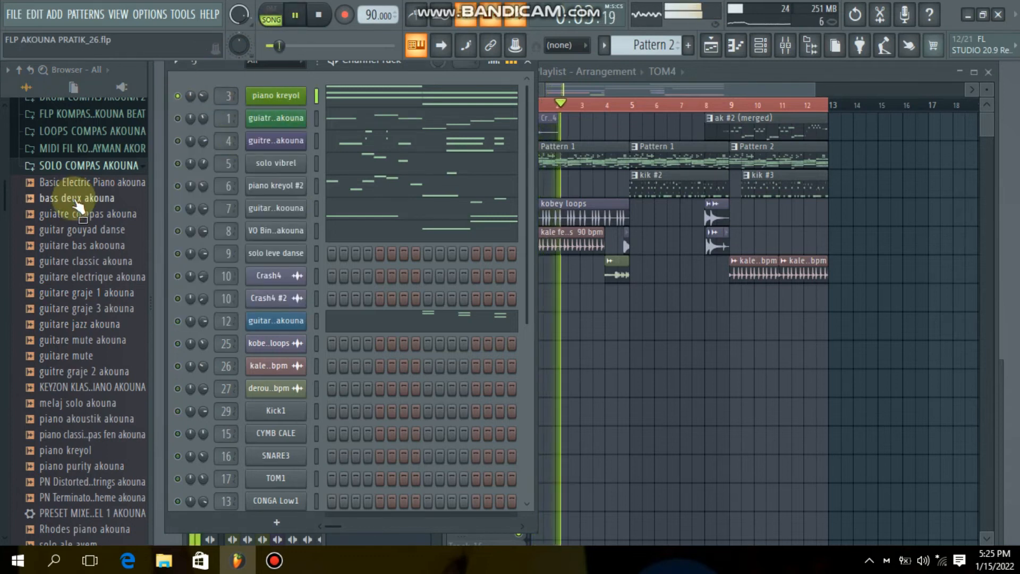
scroll(88, 303, "down", 2)
scroll(91, 311, "down", 2)
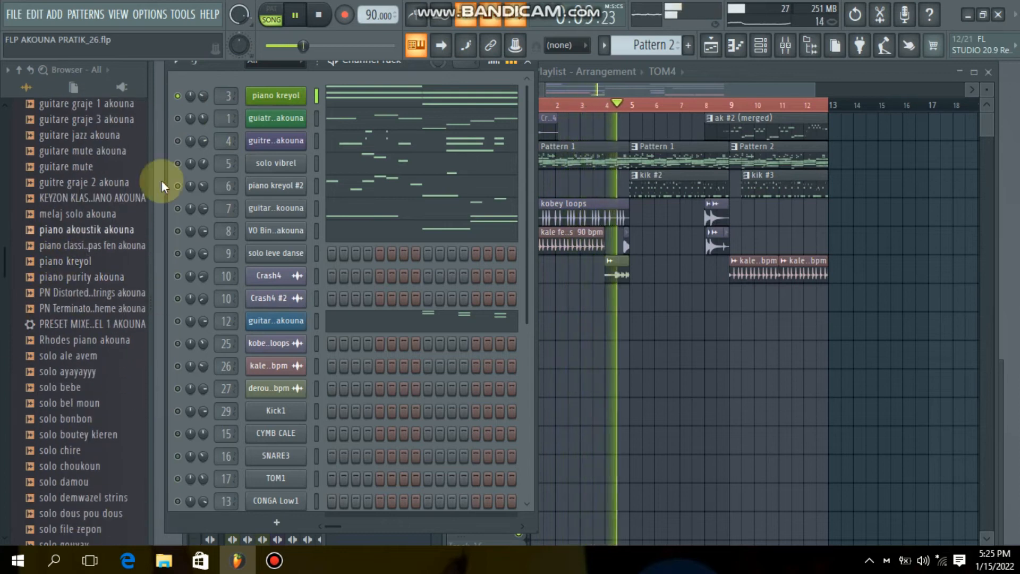
- Unmute the two guitar channels below piano kreyol during playback and preview the guitare jazz akouna sample
left_click(179, 117)
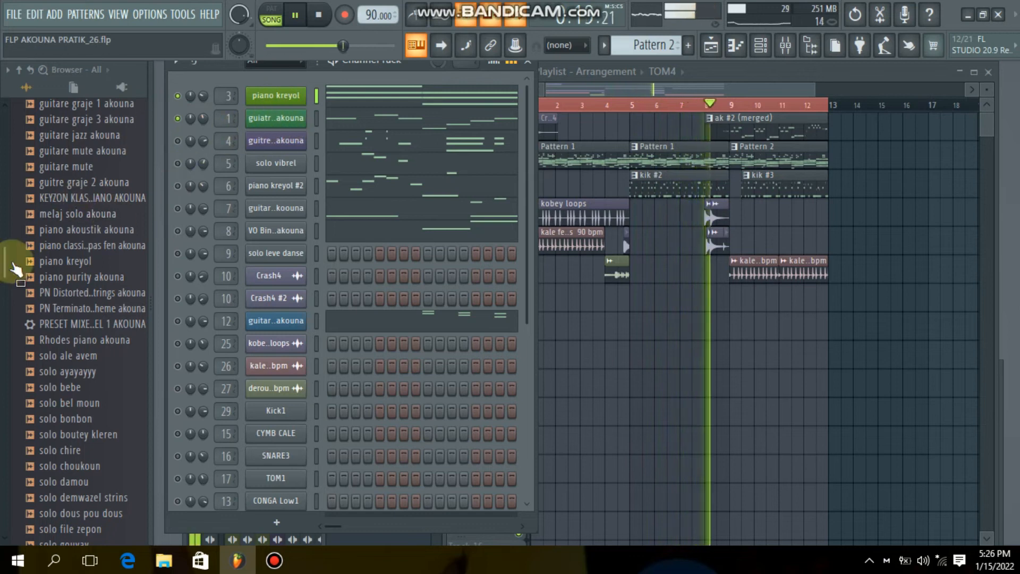
scroll(85, 202, "up", 6)
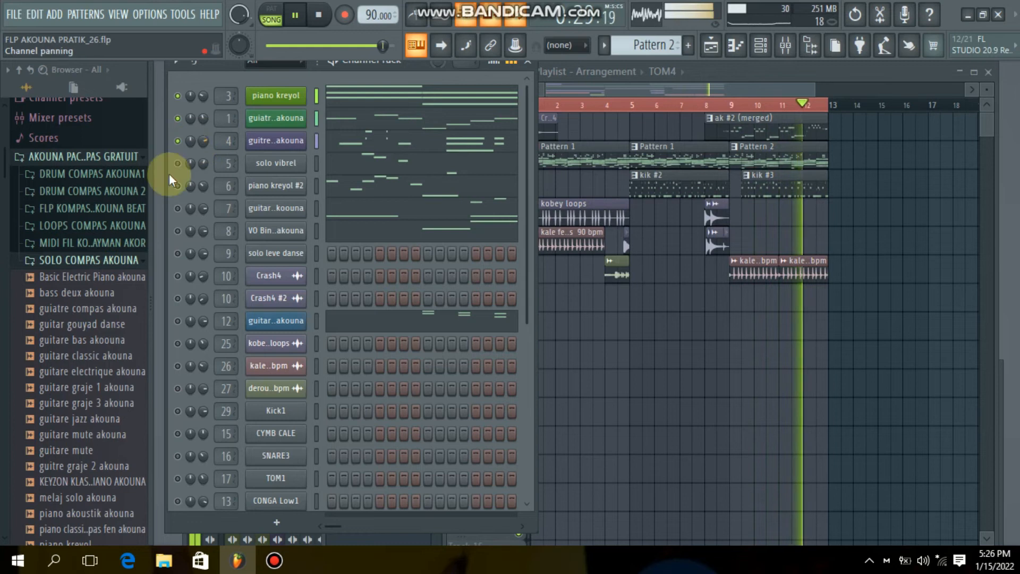
scroll(68, 313, "down", 2)
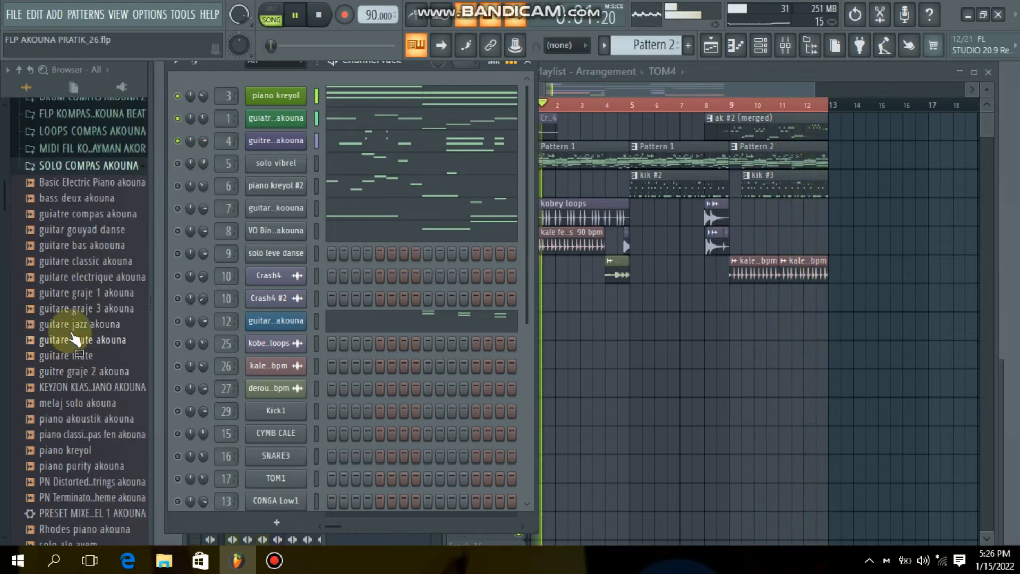
scroll(69, 260, "down", 2)
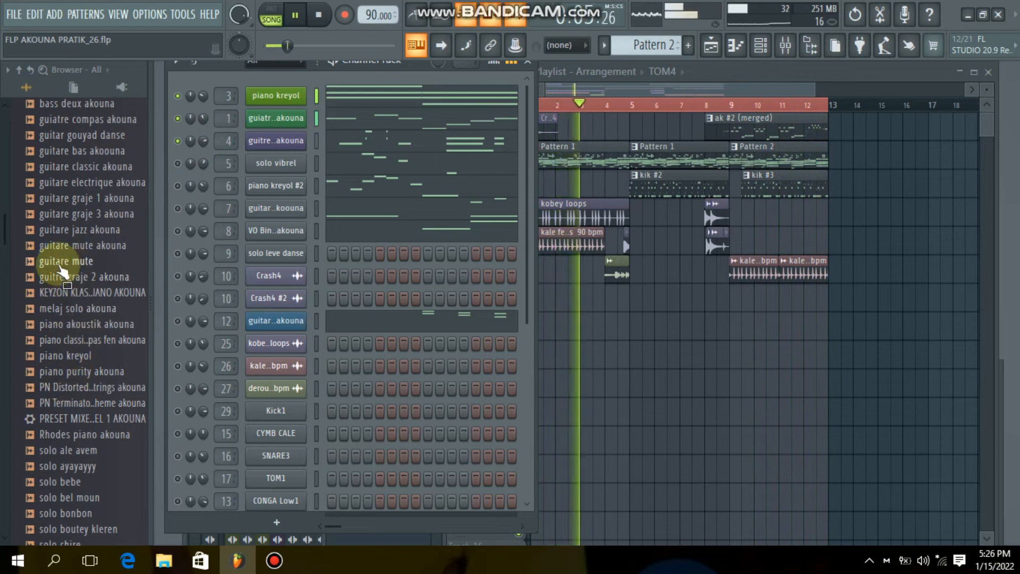
left_click(98, 232)
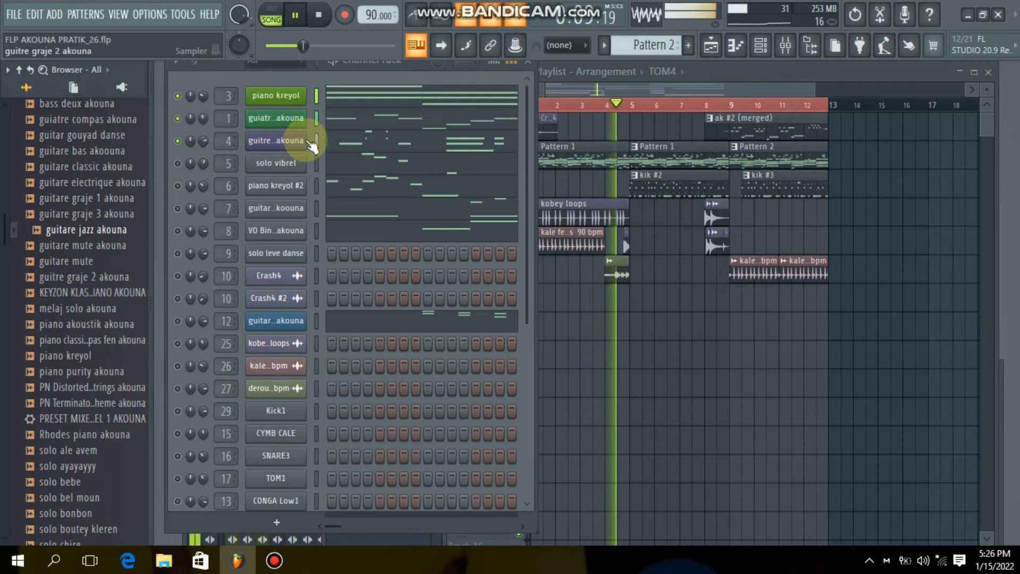
- Unmute solo vibrel, piano kreyol #2, the guitar channel on mixer track 7 and VO BinaryVoice akouna during playback
left_click(179, 164)
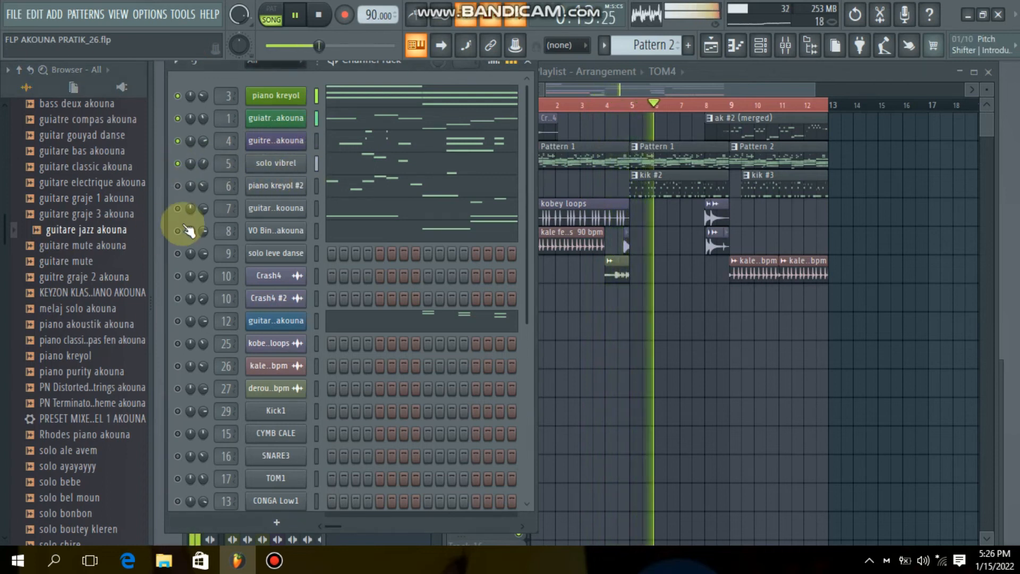
left_click(179, 186)
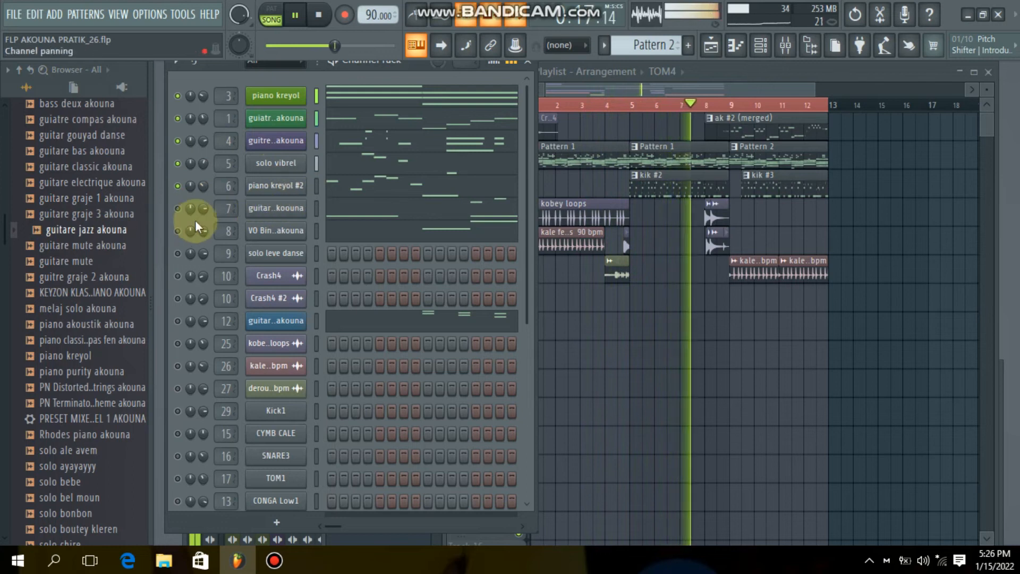
left_click(179, 208)
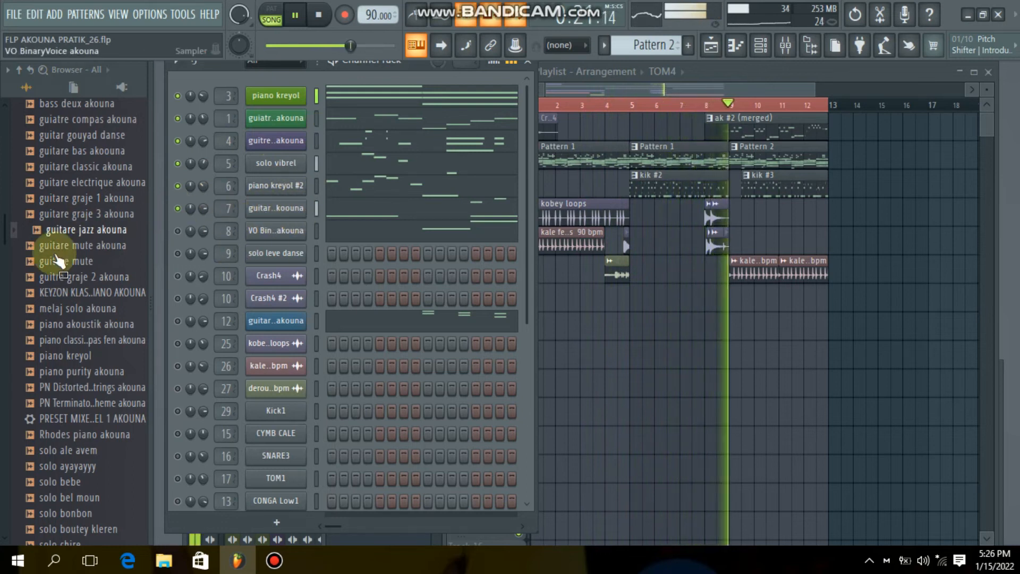
scroll(75, 239, "down", 2)
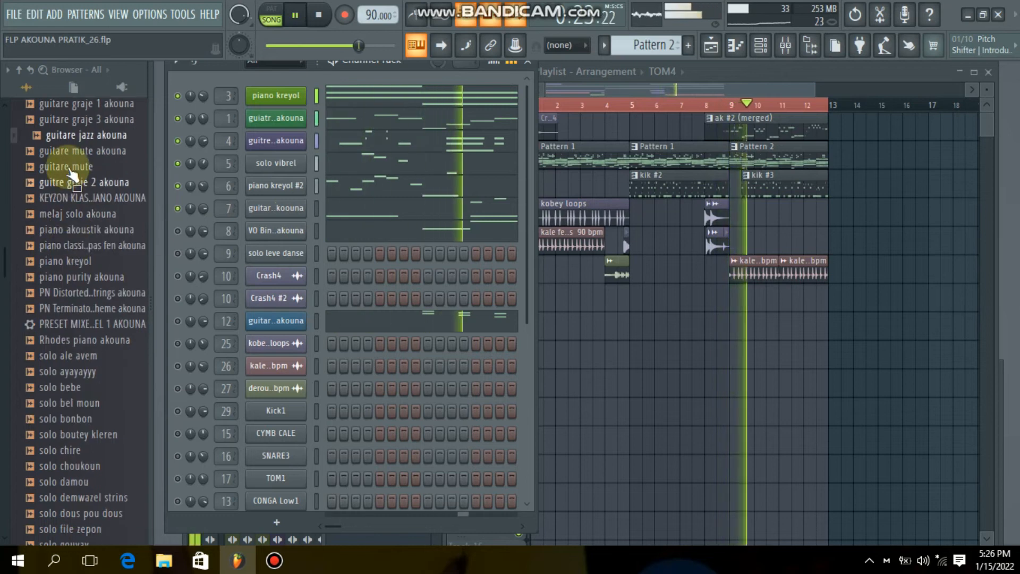
scroll(80, 159, "up", 2)
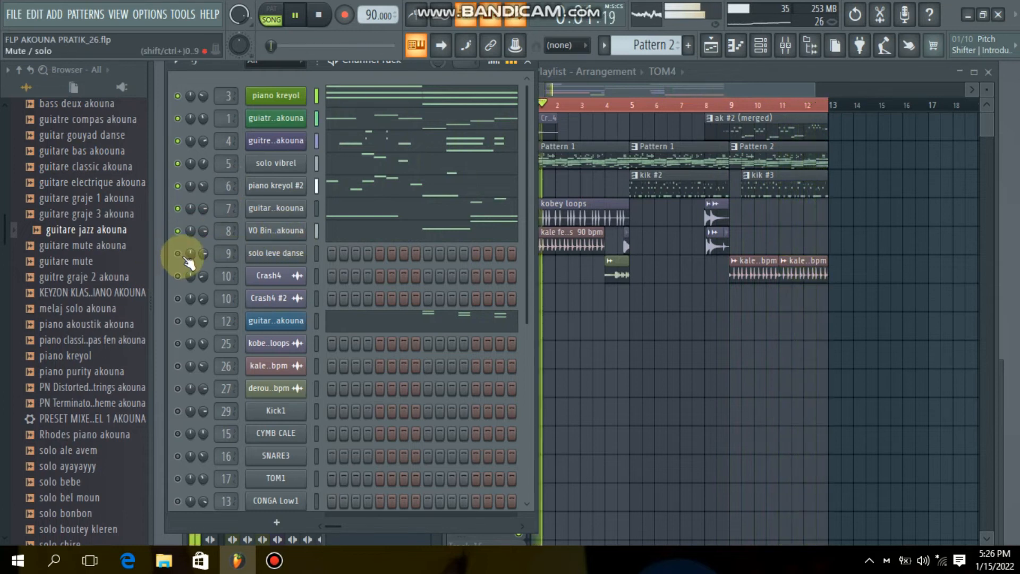
- Preview melaj solo akouna, stop playback, and audition further solo samples including solo ke konta and solo kole sou ko akouna
left_click(86, 323)
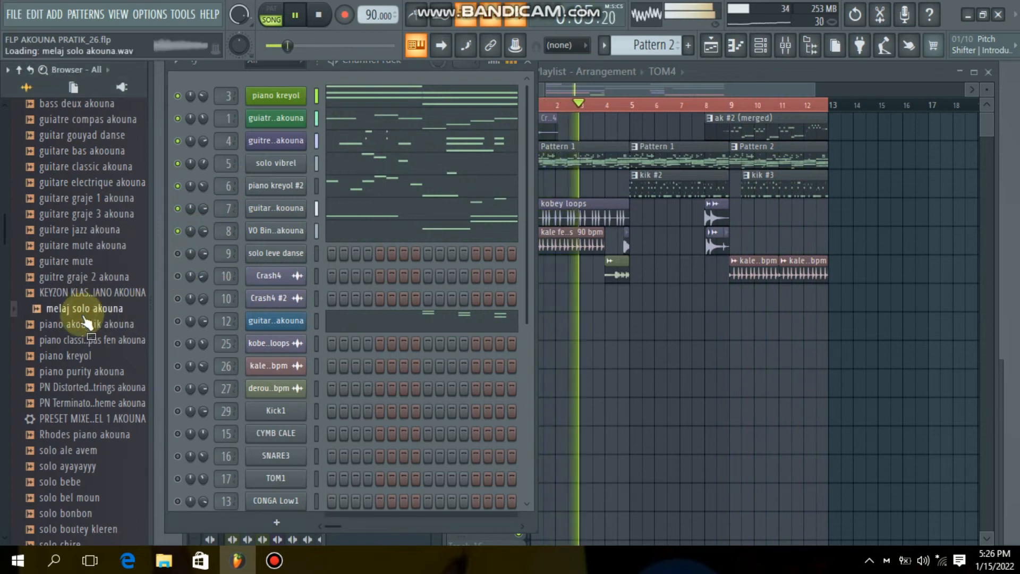
left_click(79, 308)
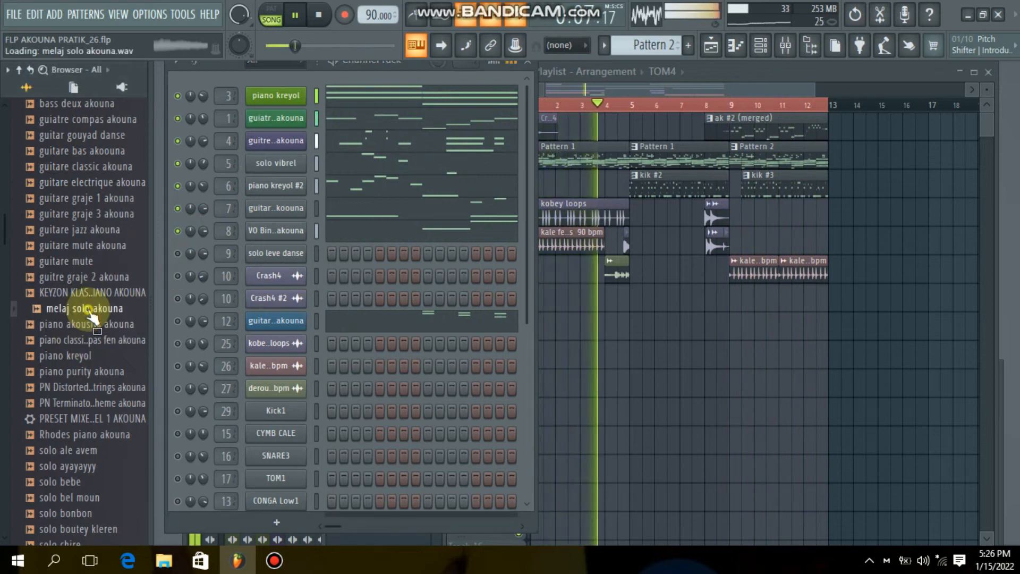
scroll(91, 314, "down", 3)
scroll(90, 316, "down", 4)
left_click(69, 277)
left_click(69, 261)
left_click(69, 246)
left_click(69, 230)
left_click(72, 215)
key("space")
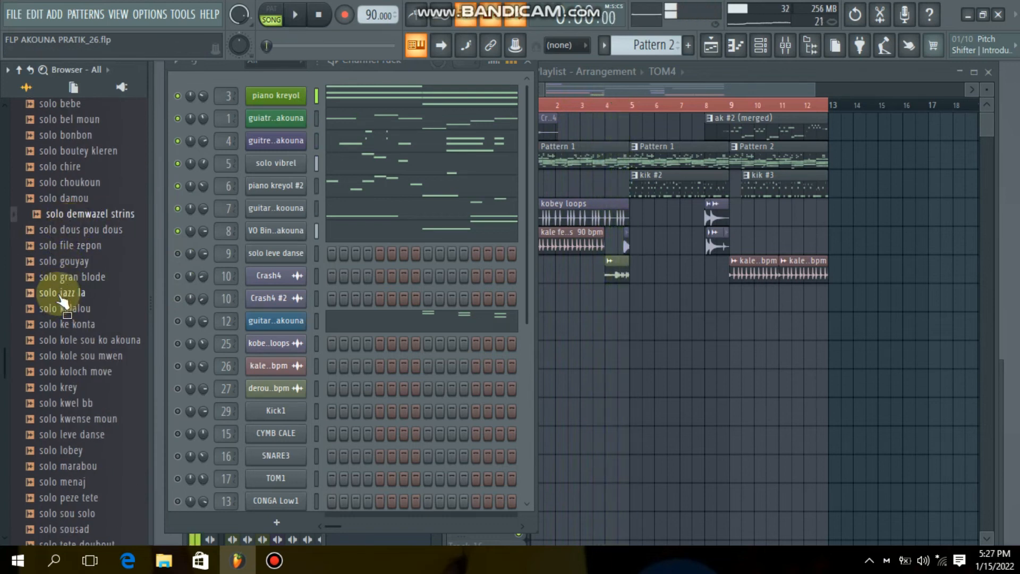
left_click(77, 341)
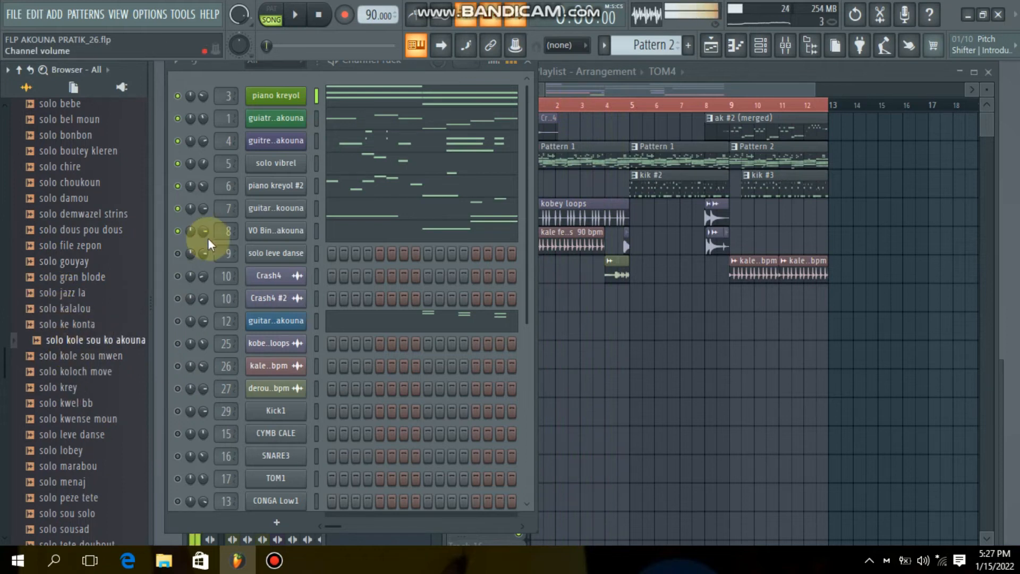
left_click(47, 276)
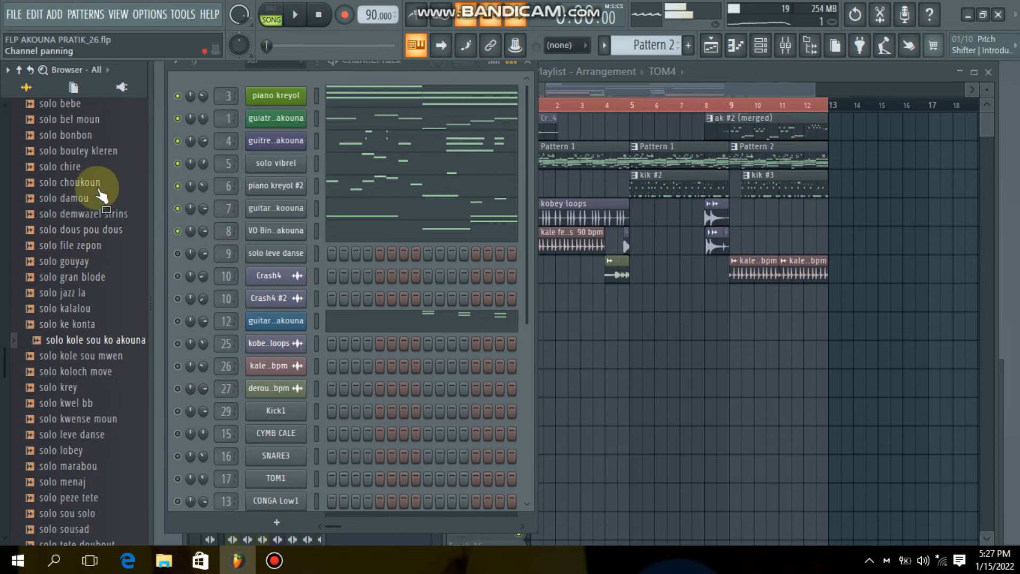
- Select the range from bar 5 to bar 9 in the Playlist and bring the Channel Rack back to the front
left_click(629, 372)
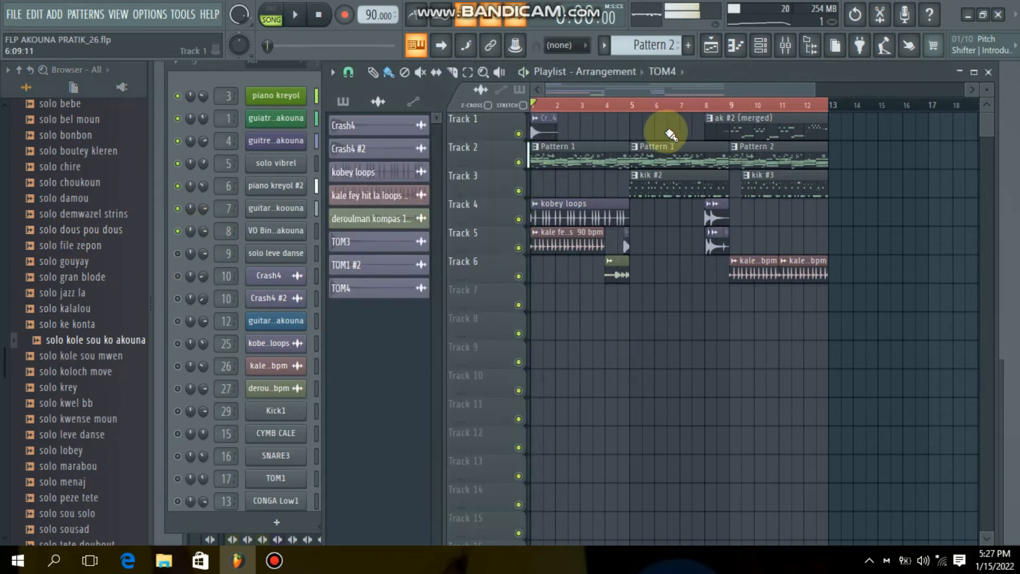
left_click(634, 104)
left_click_drag(748, 117, 733, 109)
left_click(762, 47)
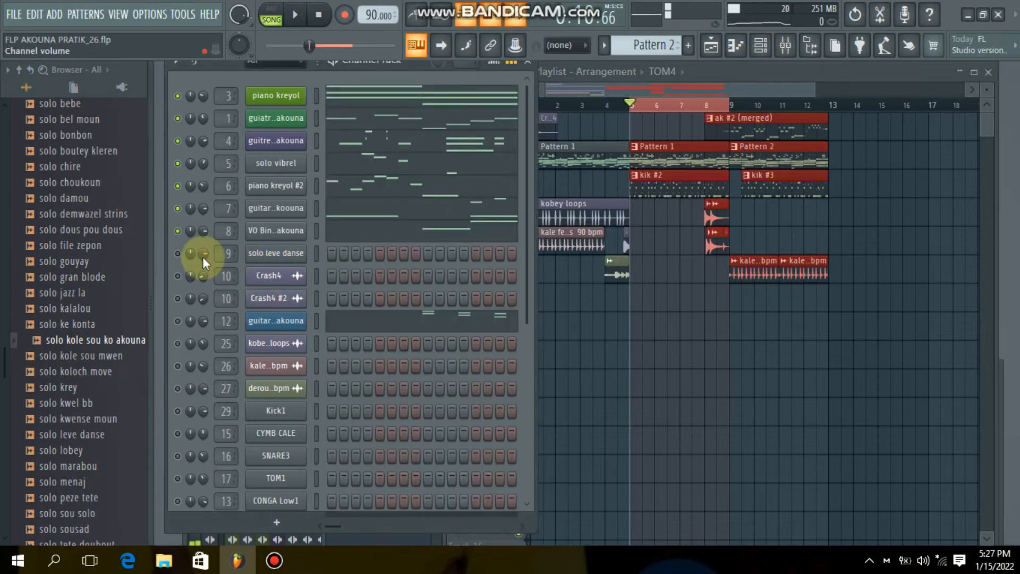
- Solo the solo leve danse channel, listen to it over the selected range, and stop playback
key("space")
right_click(179, 255)
left_click(194, 259)
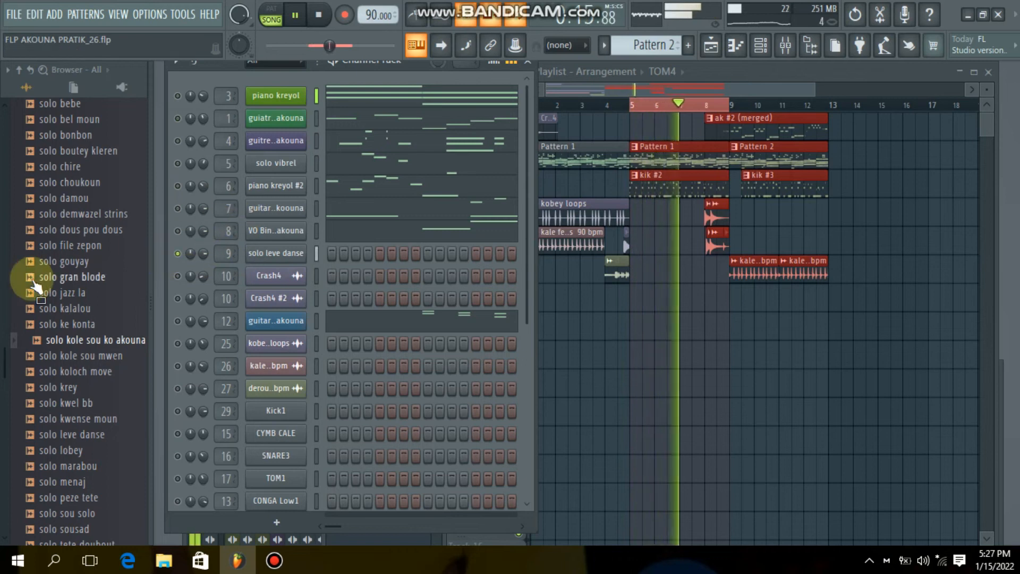
scroll(64, 318, "down", 2)
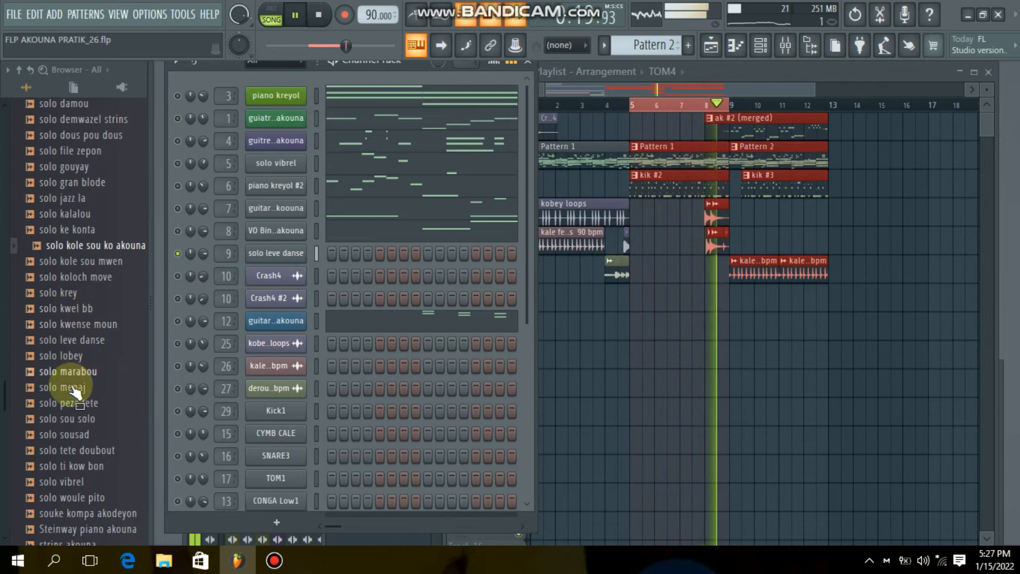
key("space")
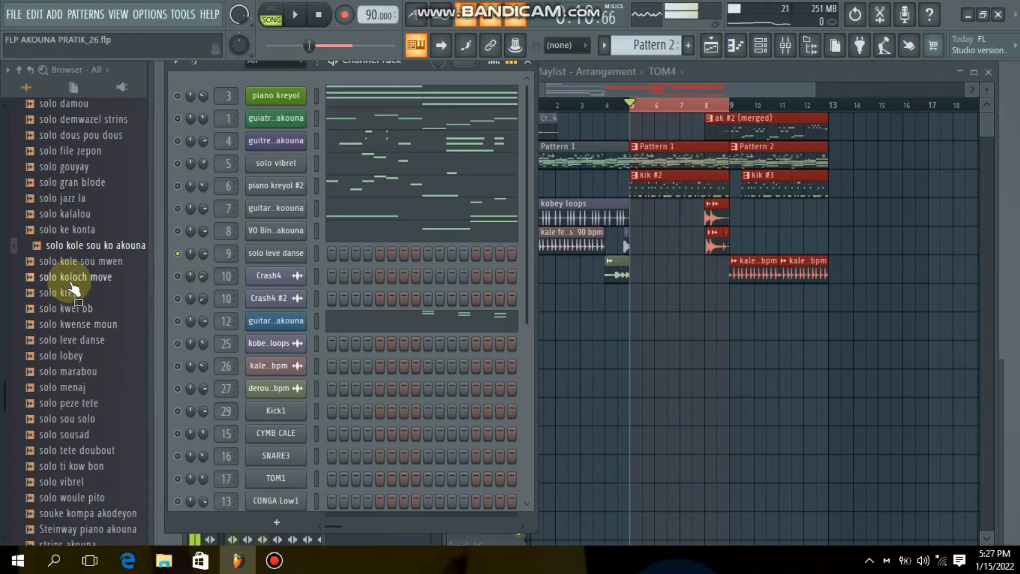
- Replace the solo leve danse channel's sound with the solo marabou sample and play the selected range
scroll(74, 322, "down", 2)
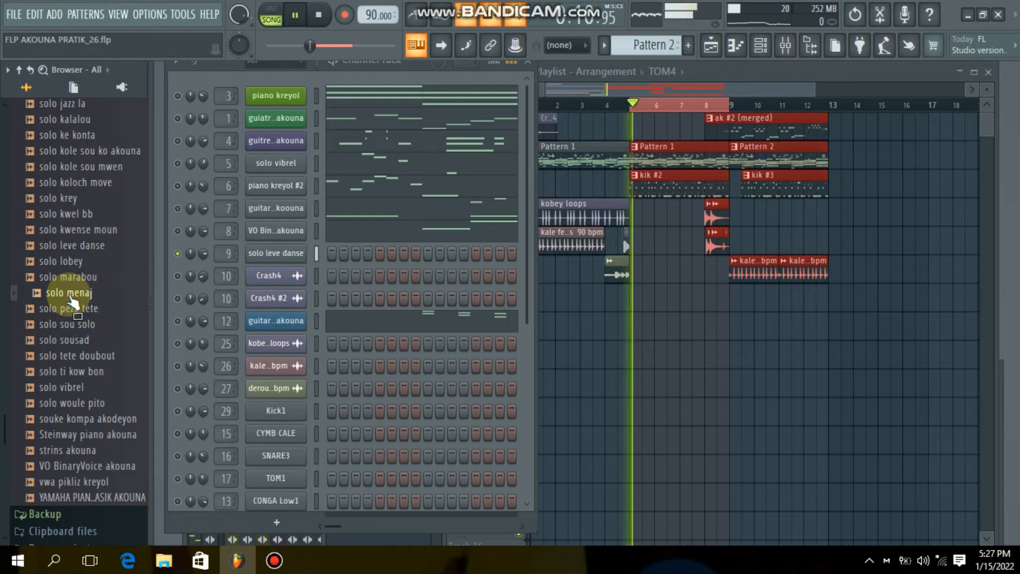
left_click_drag(336, 226, 269, 259)
key("space")
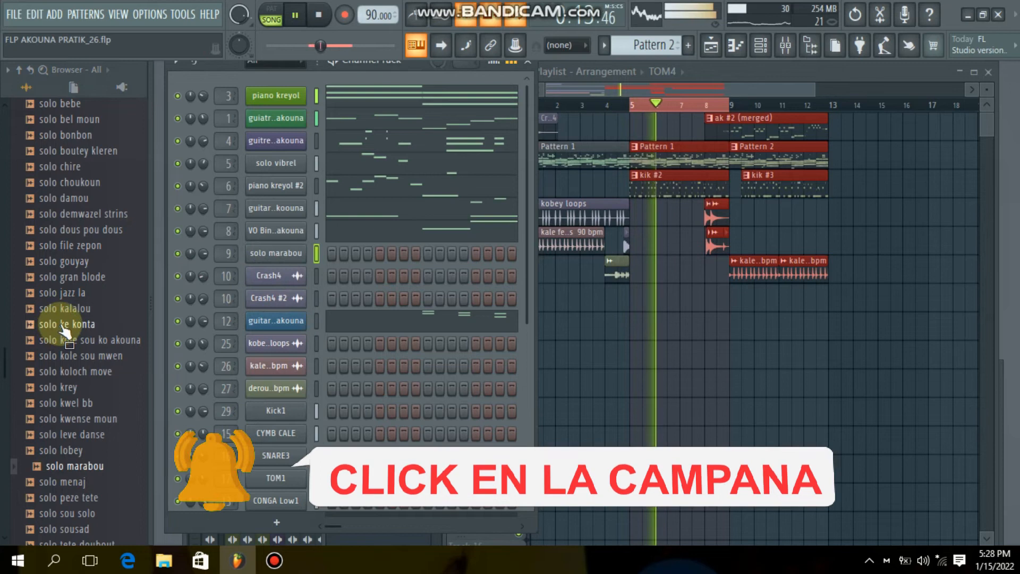
- Replace the solo marabou channel's sound with the solo woule pito sample and play the selected range
scroll(68, 318, "down", 2)
scroll(68, 319, "down", 4)
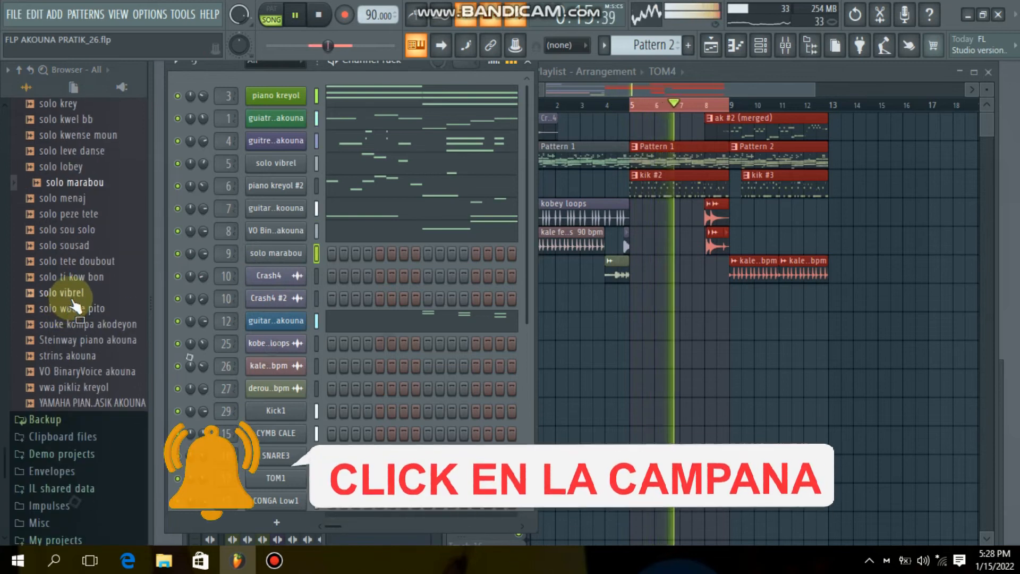
key("space")
left_click_drag(87, 317, 271, 256)
key("space")
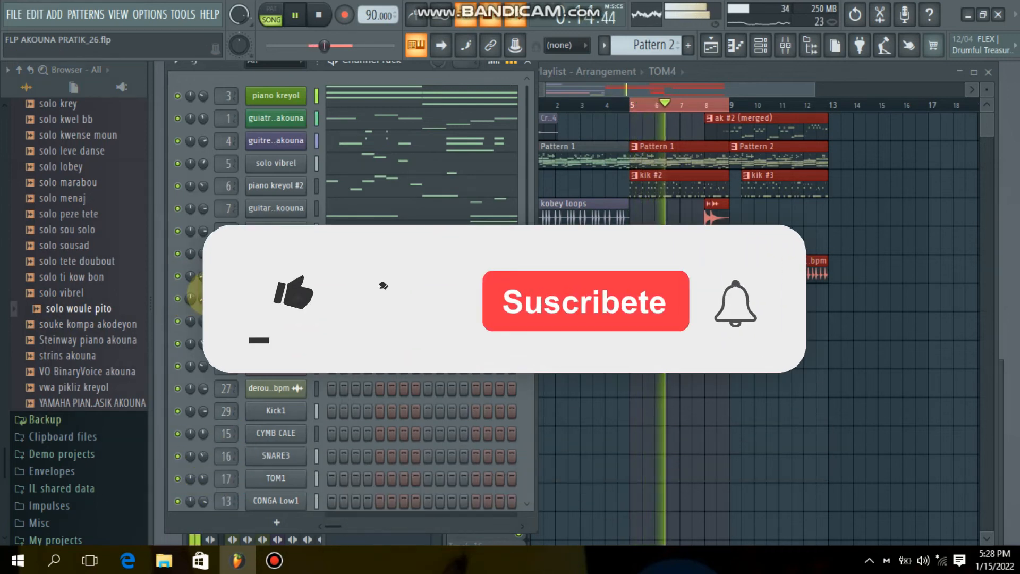
- Stop playback, return the Playlist position to bar 1, solo Track 4 with kobey loops, and play the song
key("space")
left_click(652, 392)
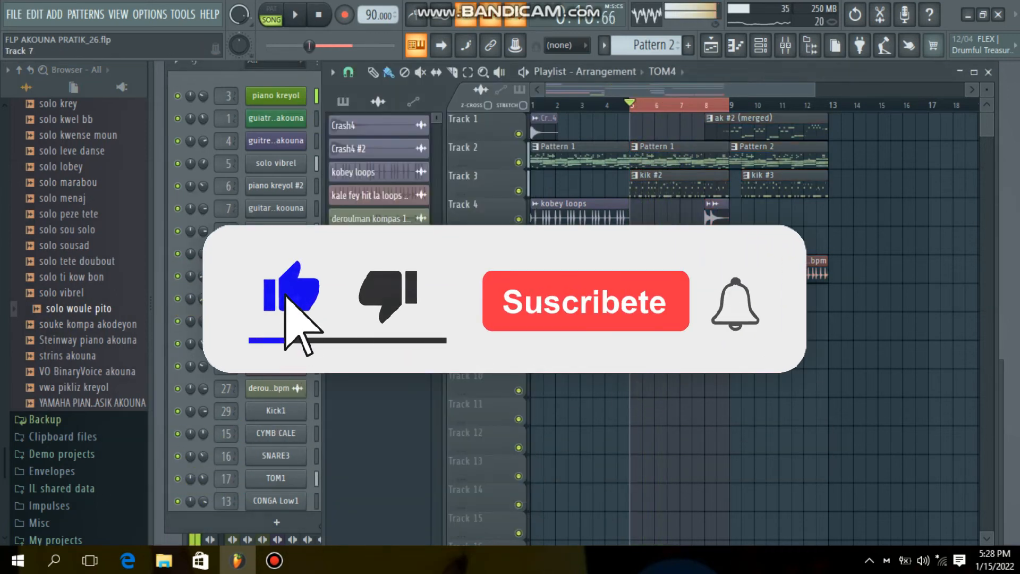
left_click(533, 106)
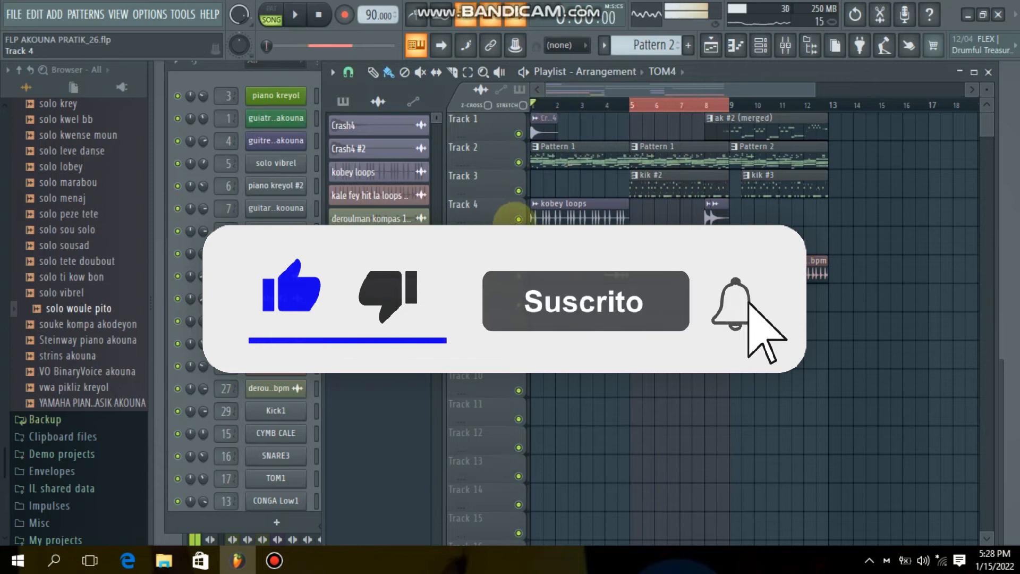
right_click(518, 218)
left_click(291, 18)
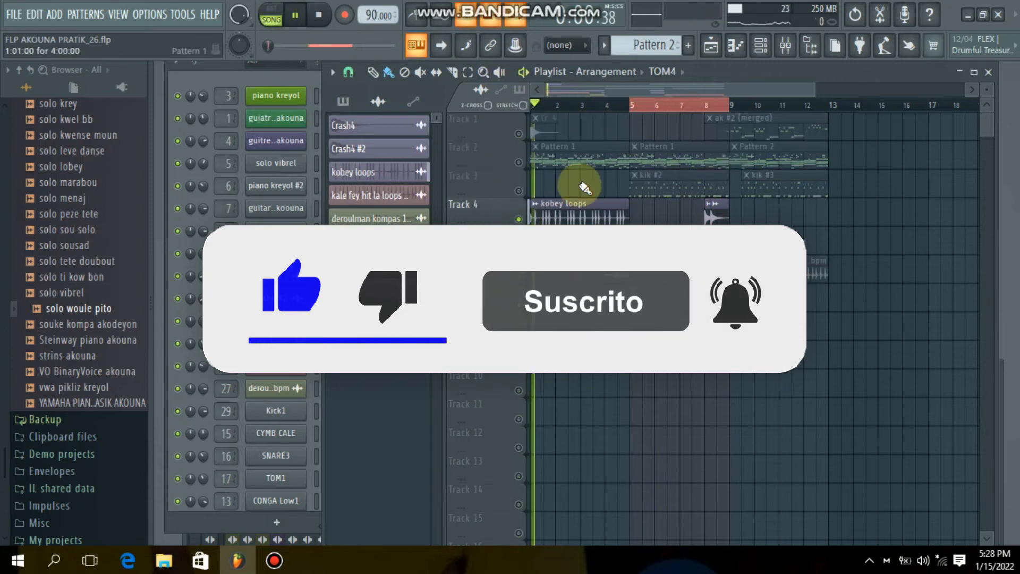
- Solo Track 5, then Track 6, listen to both tracks' drum loops together, and stop playback
right_click(519, 248)
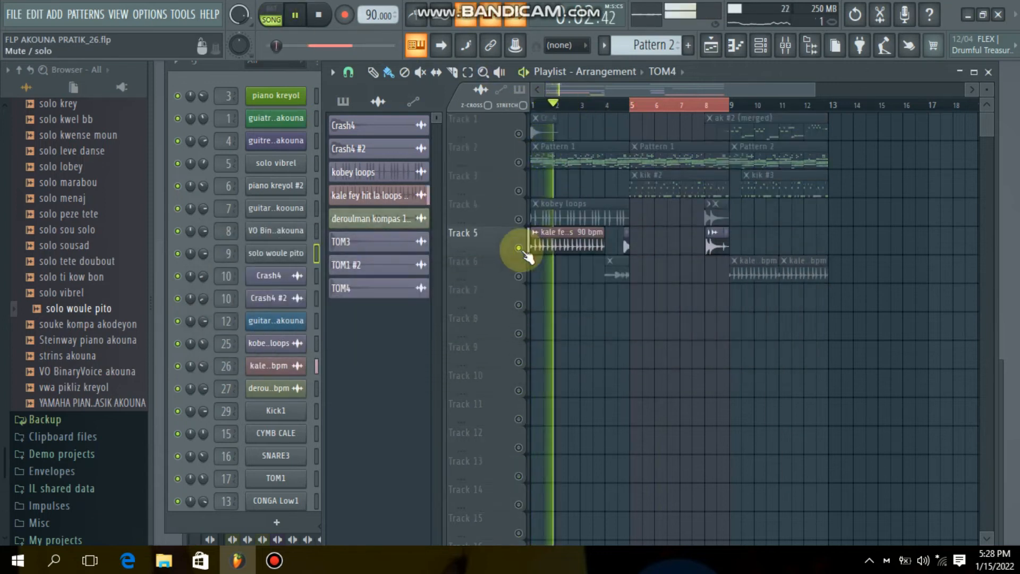
right_click(518, 277)
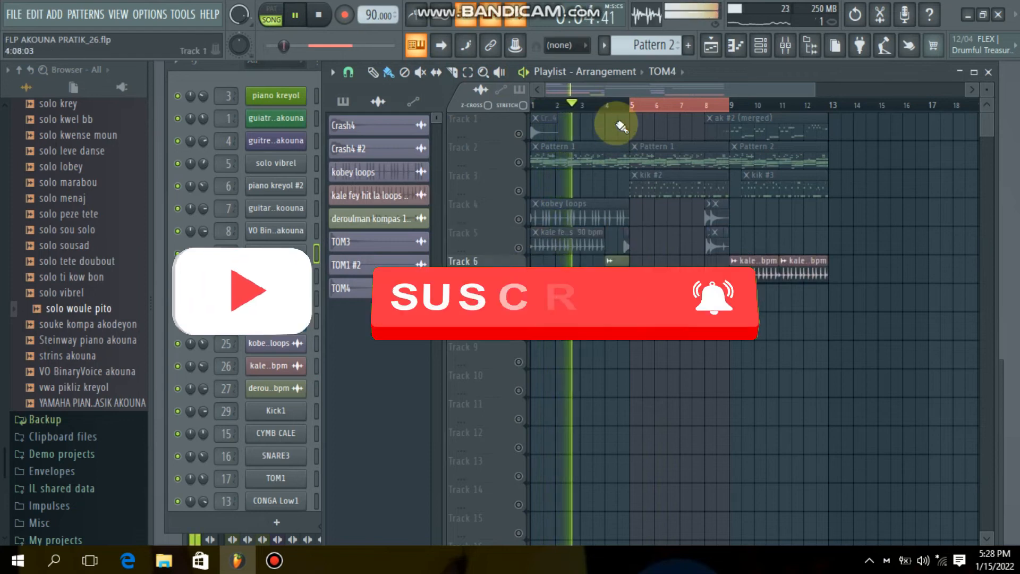
left_click(519, 249)
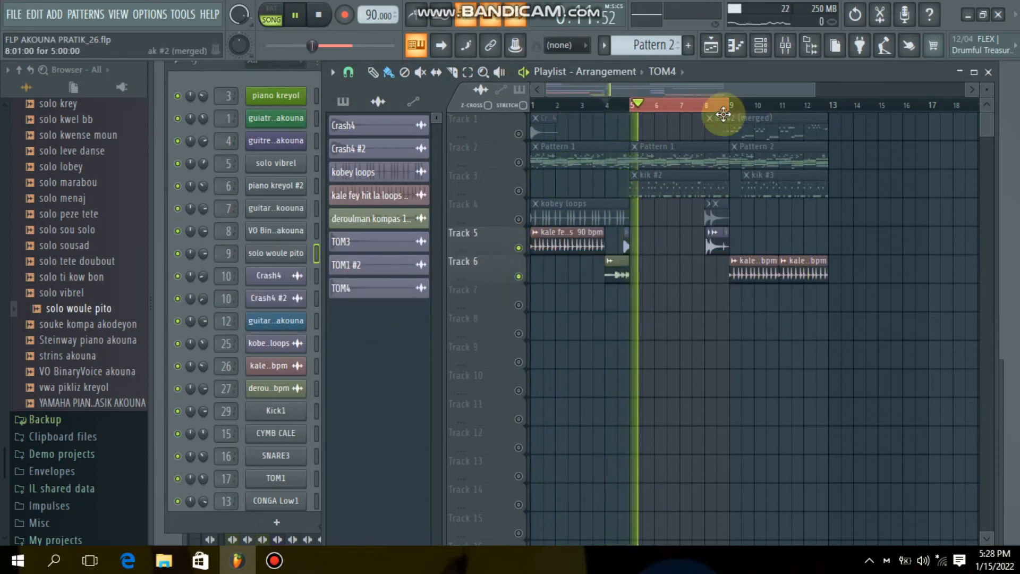
key("space")
- Open the LOOPS COMPAS AKOUNA folder and preview batri kompas haiti 3 and BATRI KOMPAS HAITIEN 90 BPM tempo
scroll(85, 266, "up", 15)
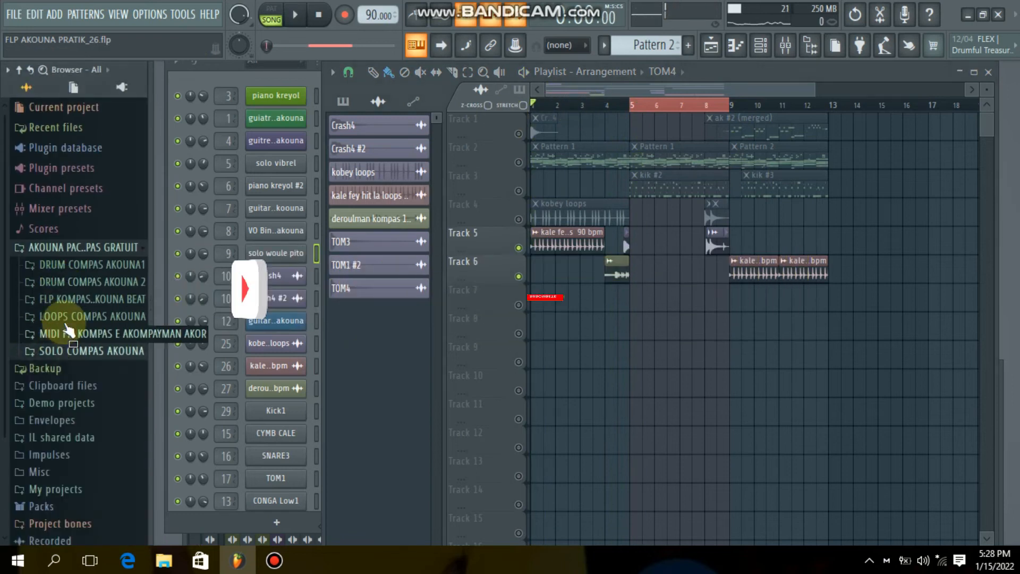
left_click(69, 317)
left_click(80, 333)
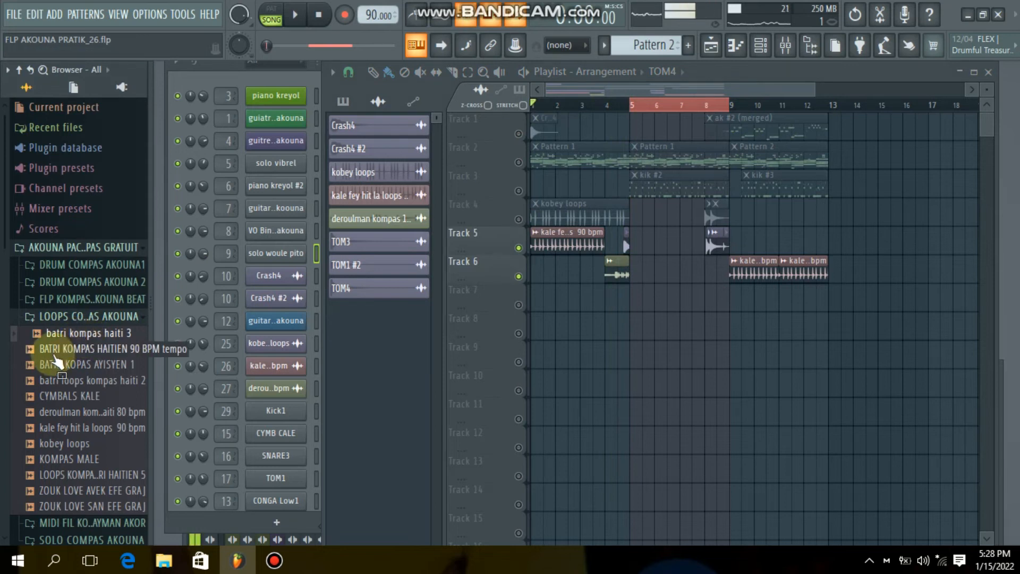
left_click(67, 350)
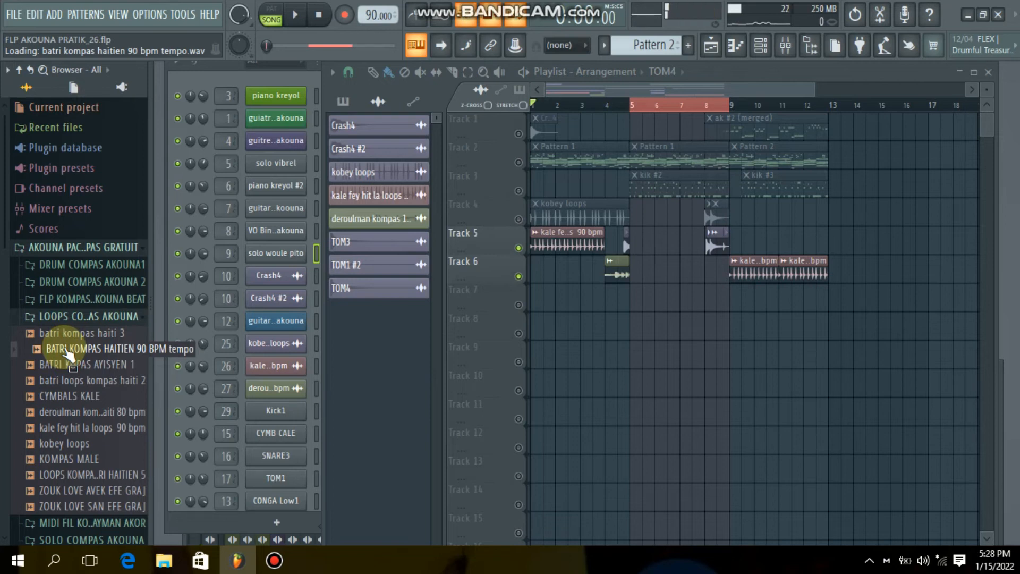
- Preview the CYMBALS KALE, kale fey hit la loops 90 bpm, kobey loops and KOMPAS MALE samples
left_click(70, 396)
left_click_drag(65, 429, 67, 433)
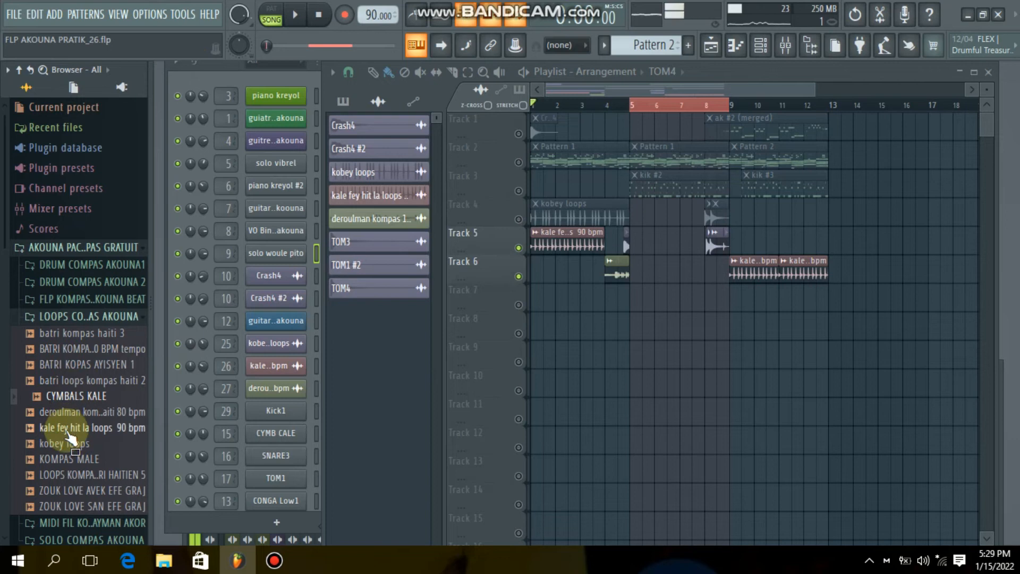
left_click(66, 430)
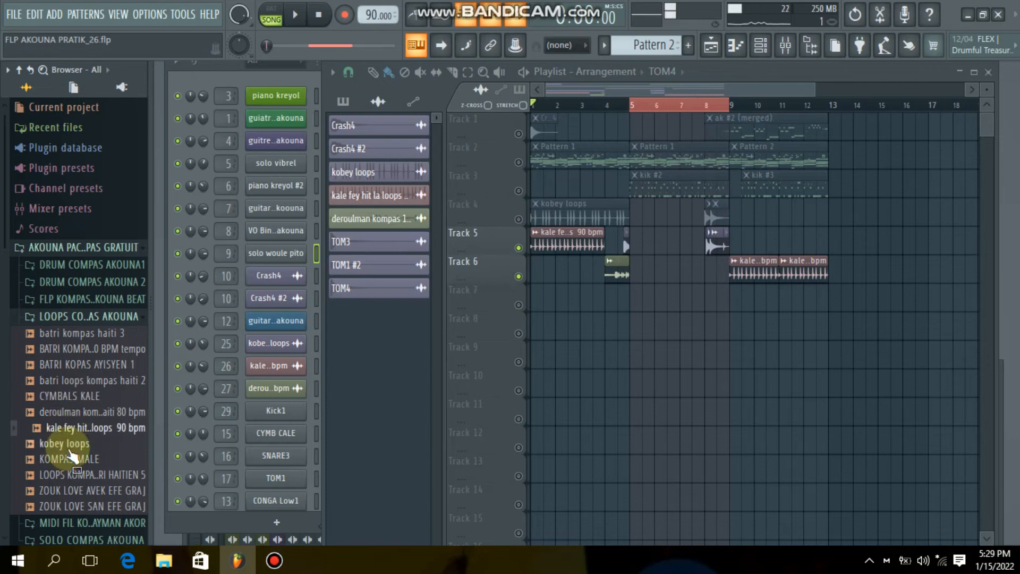
left_click_drag(67, 447, 88, 470)
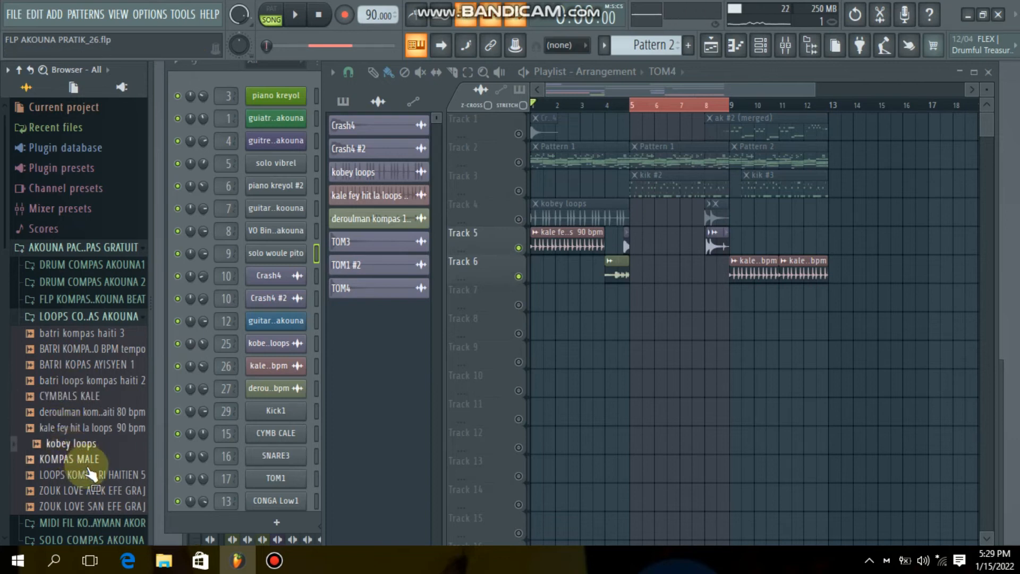
left_click(86, 464)
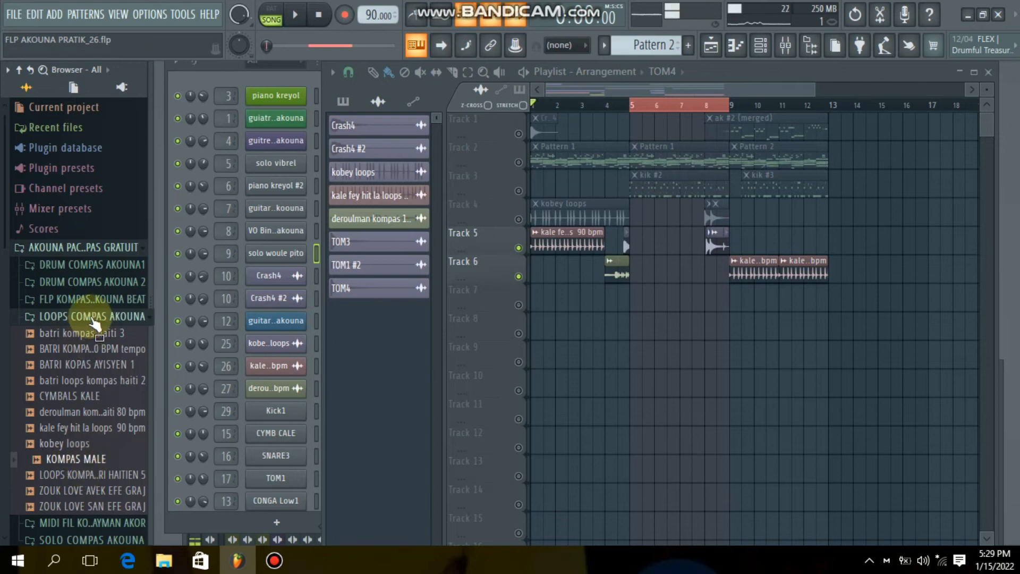
- Collapse the loops folder and expand FLP KOMPAS PRATIK AKOUNA BEAT to show its FLP AKOUNA PRATIK_26 project file
left_click(94, 318)
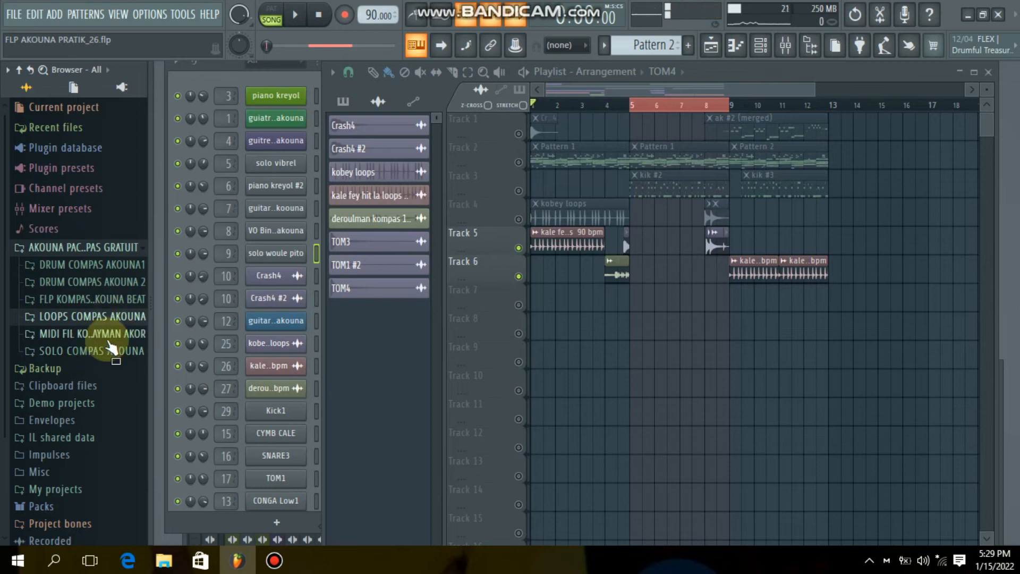
left_click(96, 300)
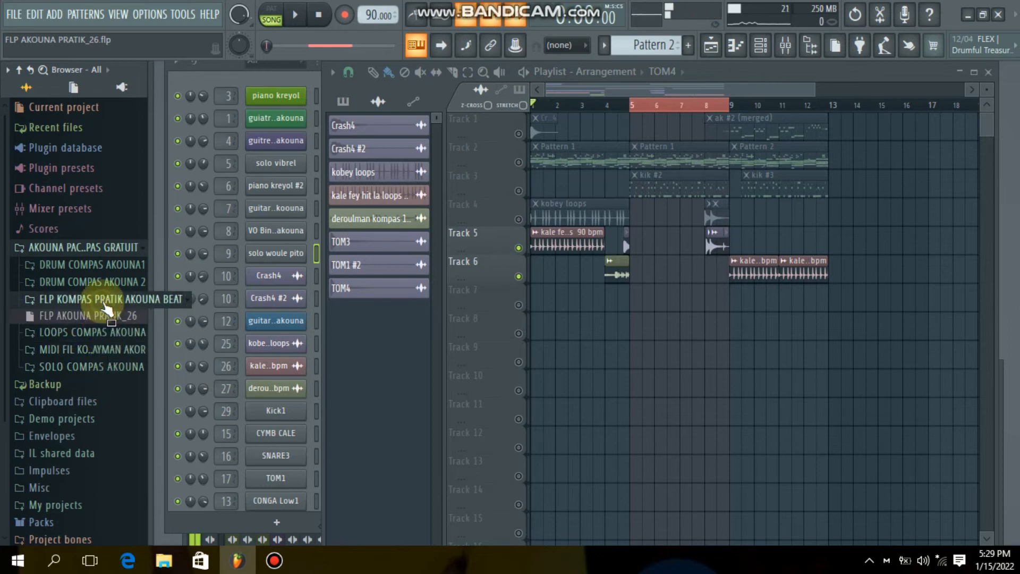
left_click_drag(107, 321, 112, 319)
- Turn all Playlist tracks back on by toggling the solo state from Track 1
right_click(507, 143)
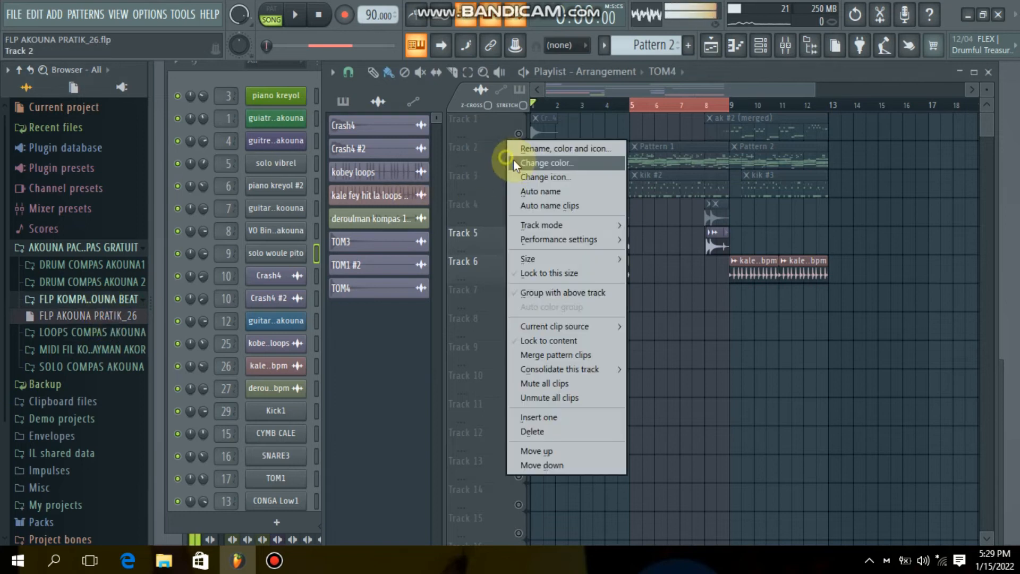
left_click(502, 154)
right_click(506, 114)
left_click(482, 138)
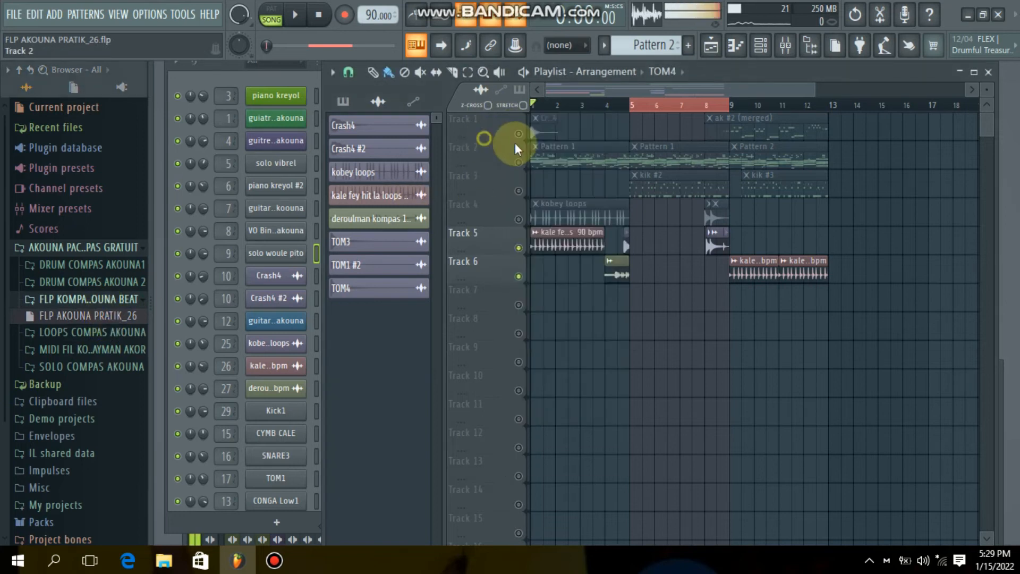
right_click(518, 134)
right_click(518, 135)
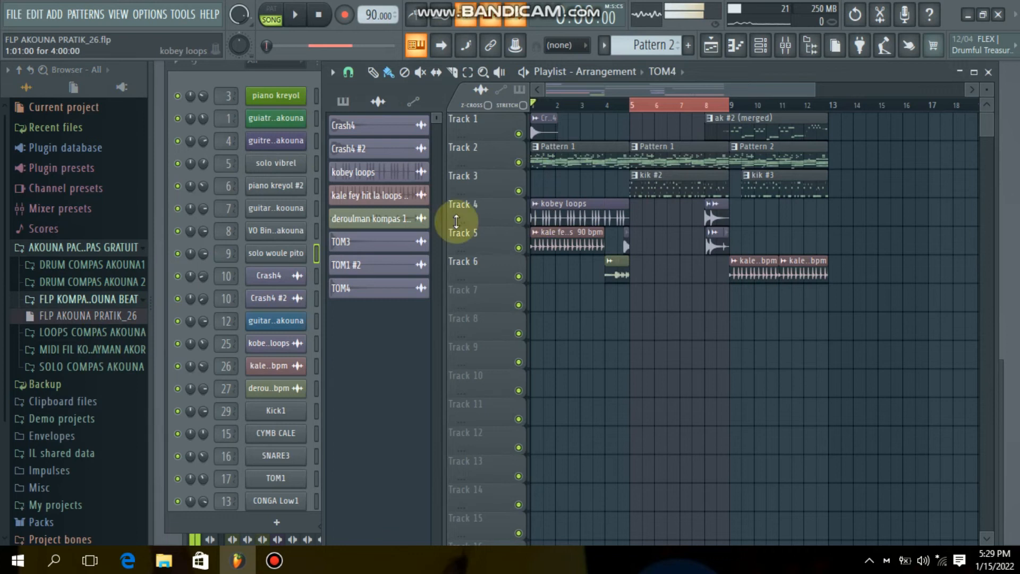
- Collapse the FLP folder, open SOLO COMPAS AKOUNA, and look through its guitar, piano and solo samples
left_click(61, 299)
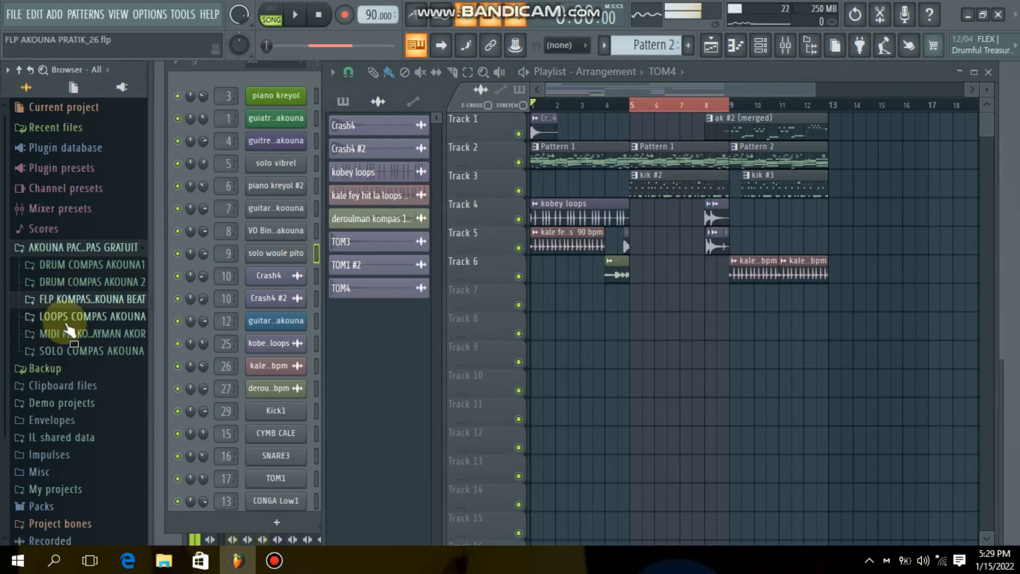
left_click(63, 351)
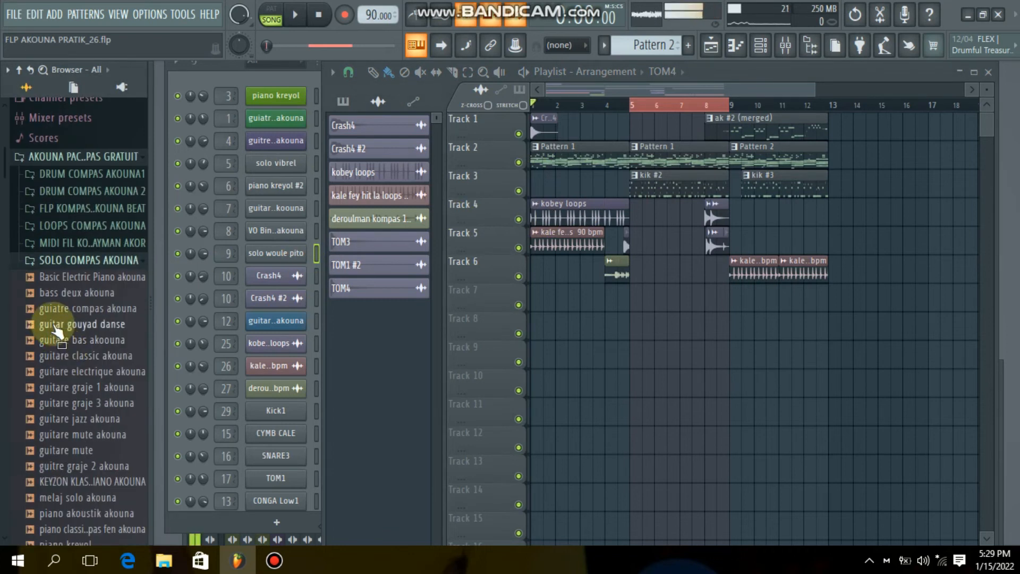
scroll(58, 332, "down", 5)
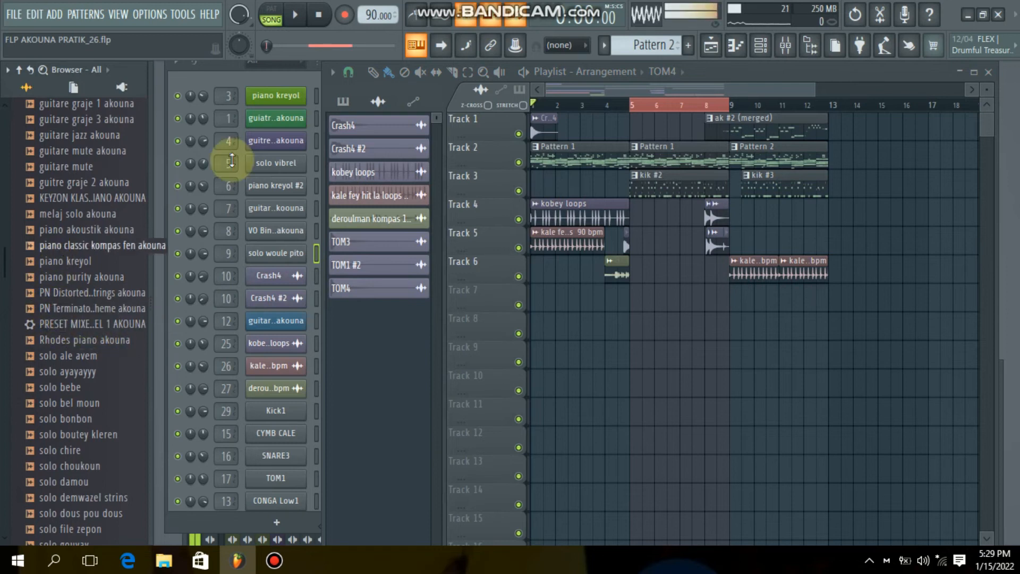
- Bring up the Channel rack and add the guitare classic akouna sample as a new channel above piano kreyol
left_click(765, 48)
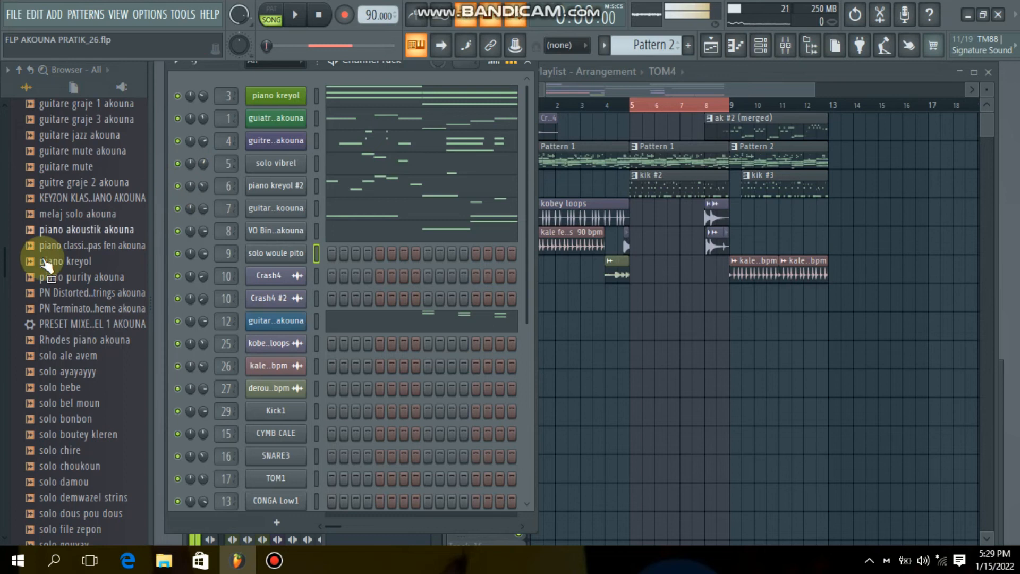
scroll(37, 345, "down", 2)
scroll(69, 314, "up", 10)
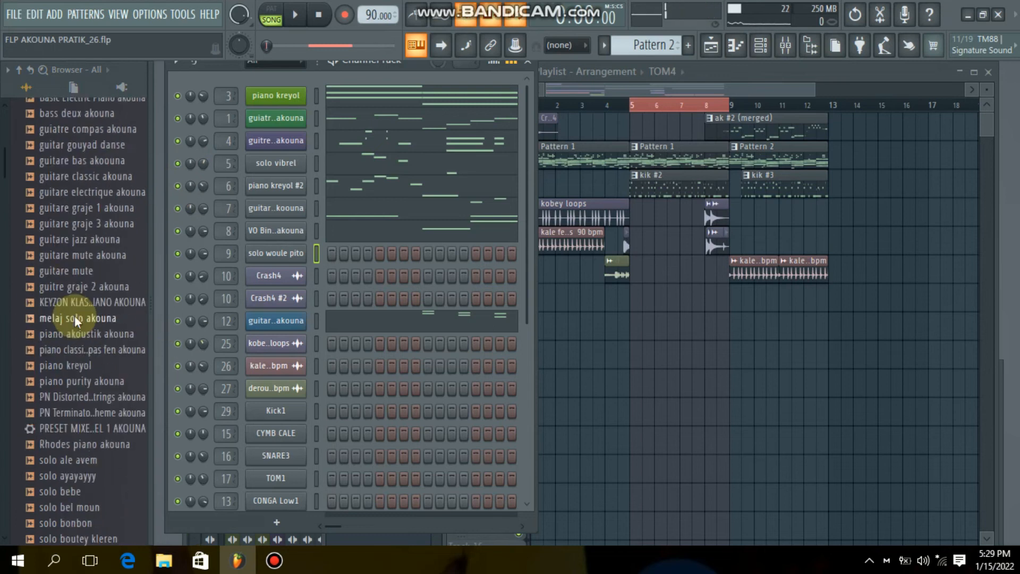
scroll(79, 356, "down", 2)
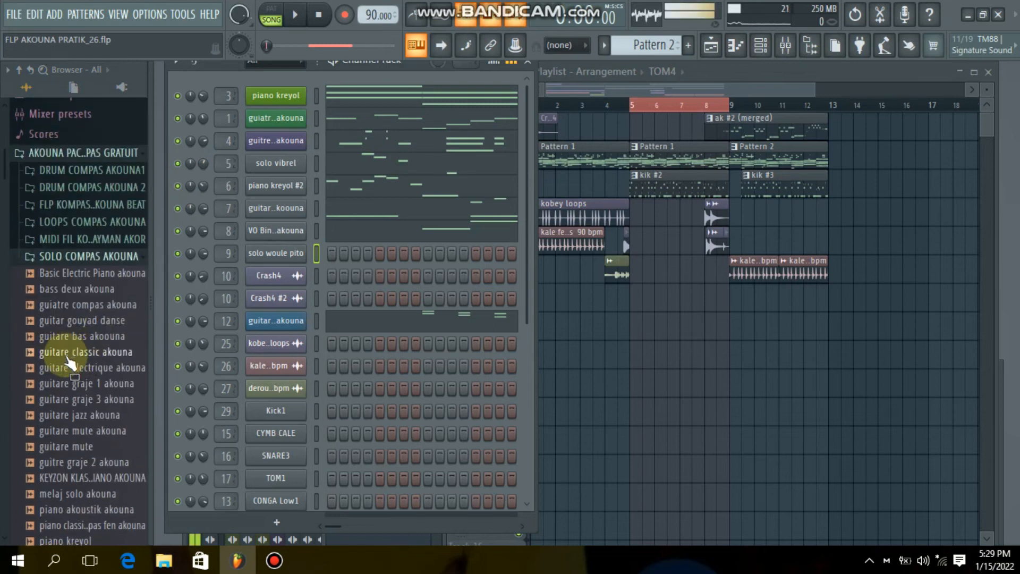
left_click(63, 353)
left_click_drag(68, 361, 267, 82)
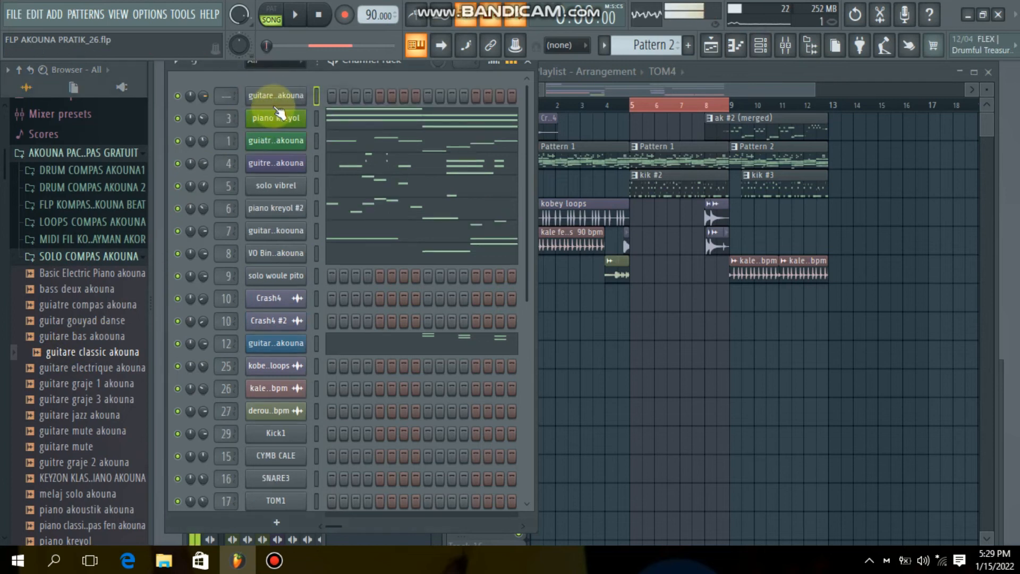
- Enable the guitare classic akouna channel's volume envelope with hold at maximum and attack, decay, sustain and release at minimum
left_click(271, 98)
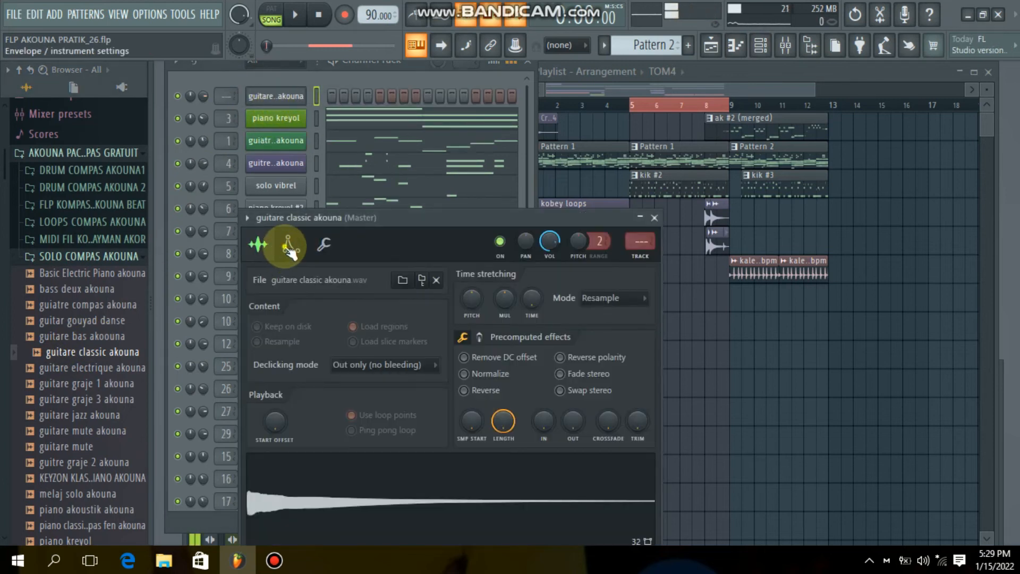
left_click(285, 241)
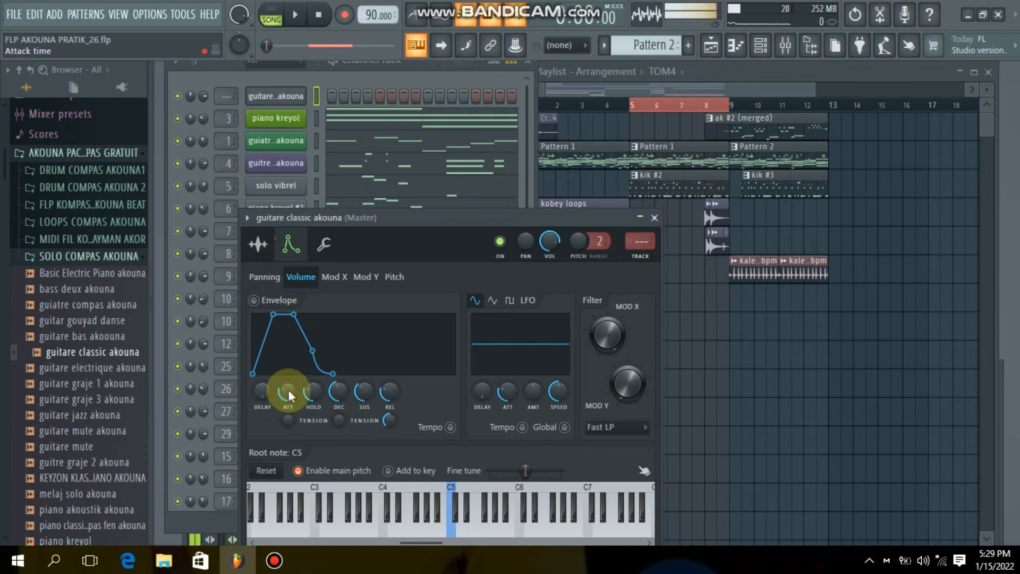
left_click_drag(317, 414, 290, 412)
left_click_drag(342, 393, 343, 415)
left_click_drag(390, 392, 332, 376)
- Audition guitare classic akouna by playing several notes at different pitches on its channel keyboard
left_click(489, 529)
left_click(450, 527)
left_click(411, 529)
left_click(384, 523)
left_click(363, 521)
left_click(384, 523)
left_click(525, 524)
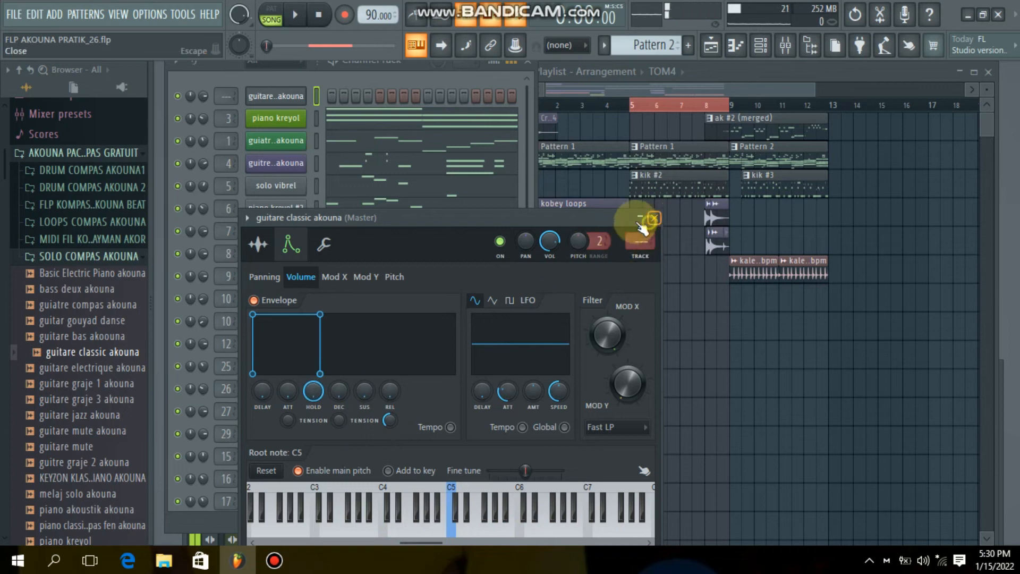
- Route the guitare classic akouna channel to mixer Insert 36 and load the PRESET MIX..EL 1 AKOUNA preset onto that insert
left_click(785, 45)
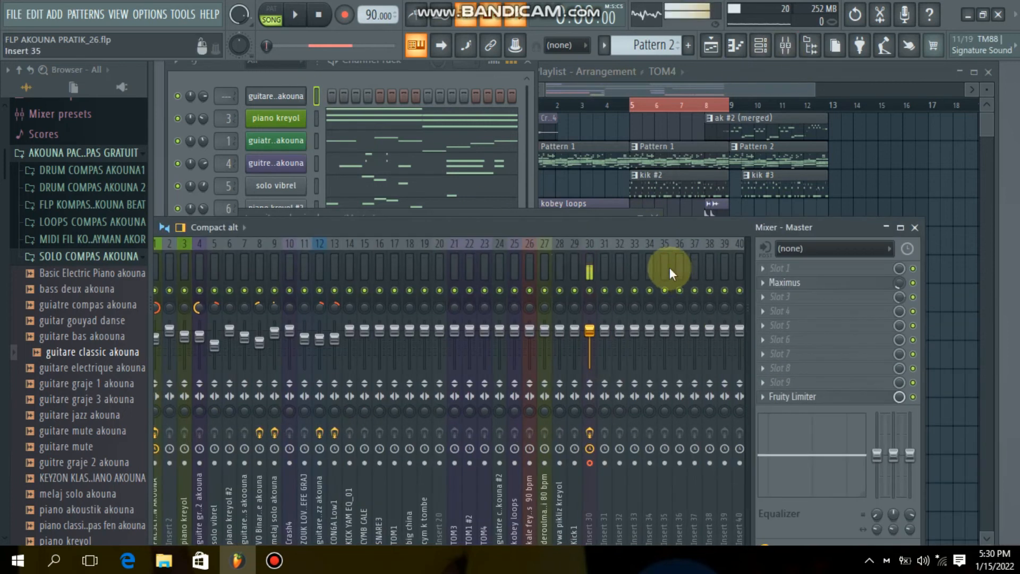
scroll(668, 266, "down", 3)
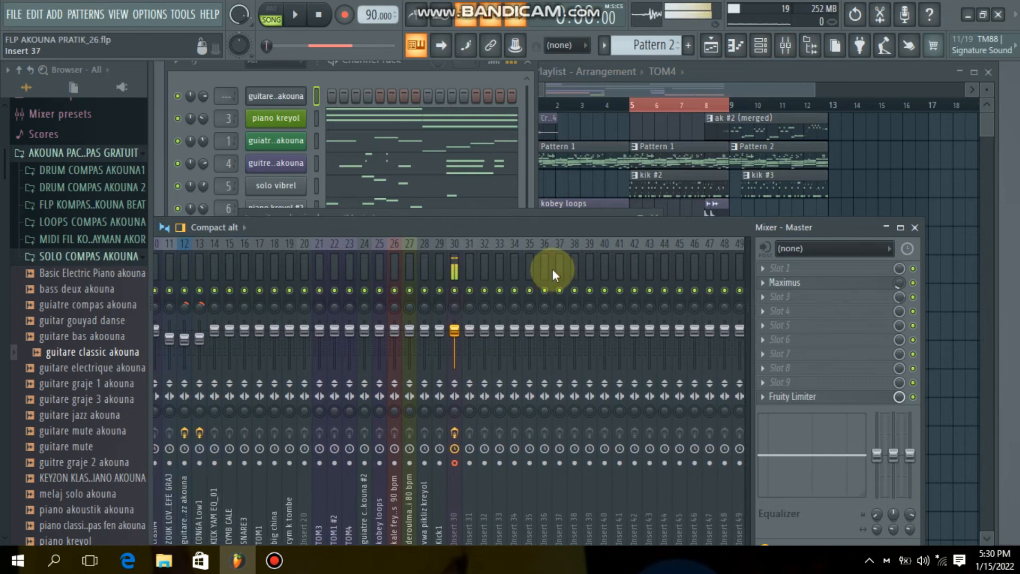
left_click(545, 268)
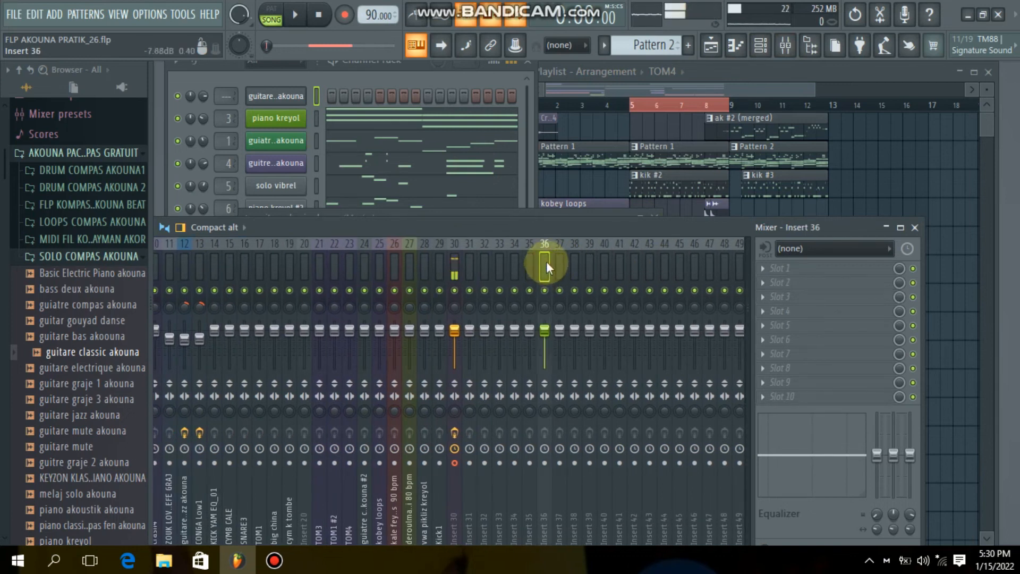
key("ctrl+l")
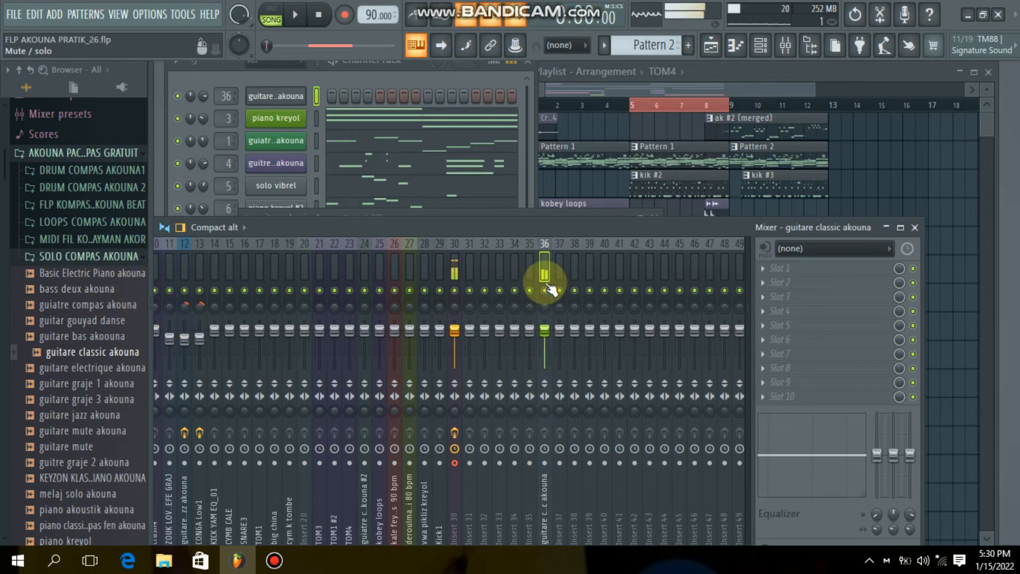
scroll(110, 412, "down", 4)
left_click_drag(80, 415, 540, 263)
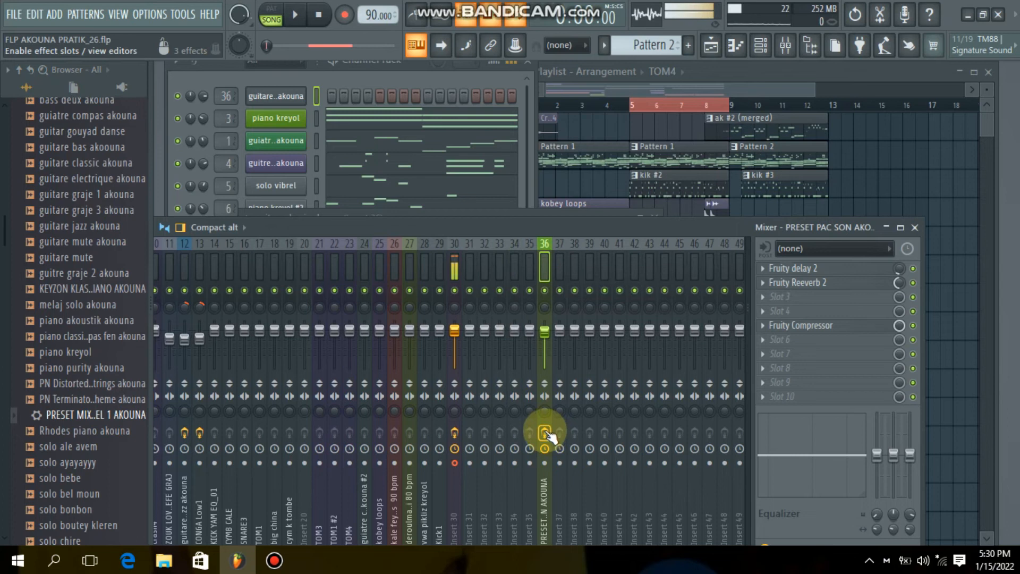
- Play guitare classic akouna notes such as C5 and D5 with Insert 36's effect slots bypassed
key("b")
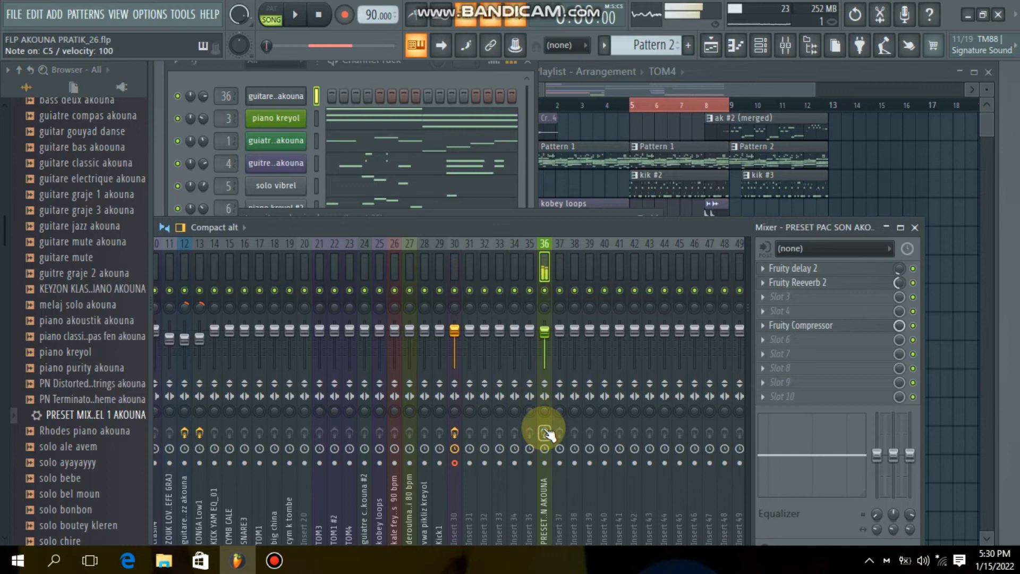
key("q")
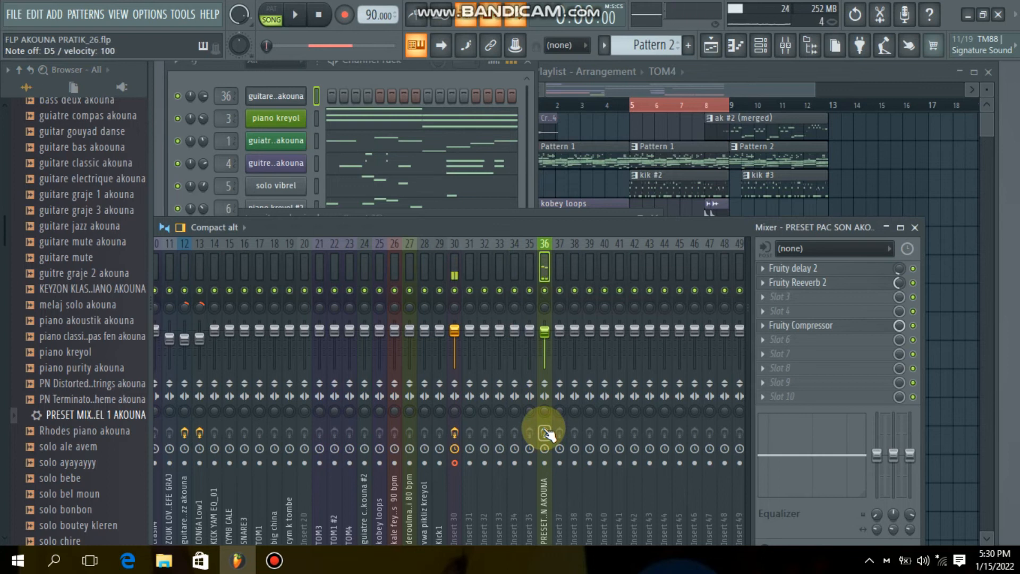
key("m")
key("m")
key("v")
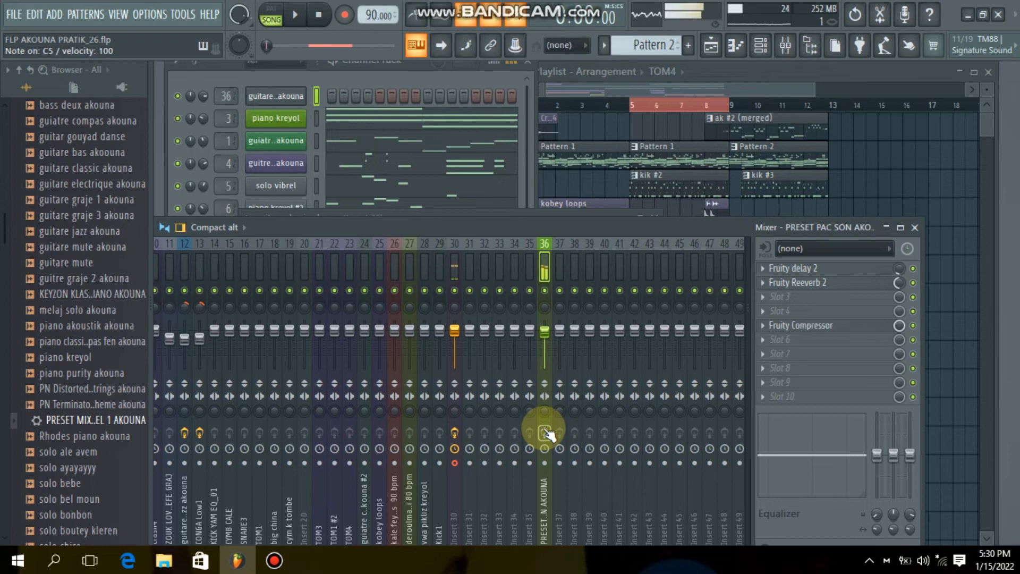
- Re-enable Insert 36's effect slots and play guitare classic akouna notes through the preset for comparison
left_click(545, 433)
key("b")
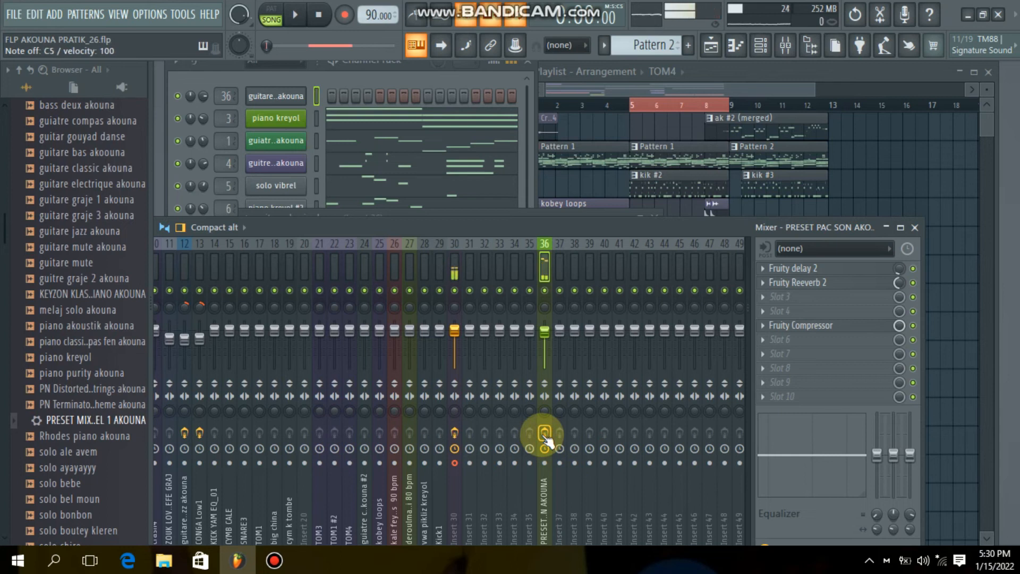
key("e")
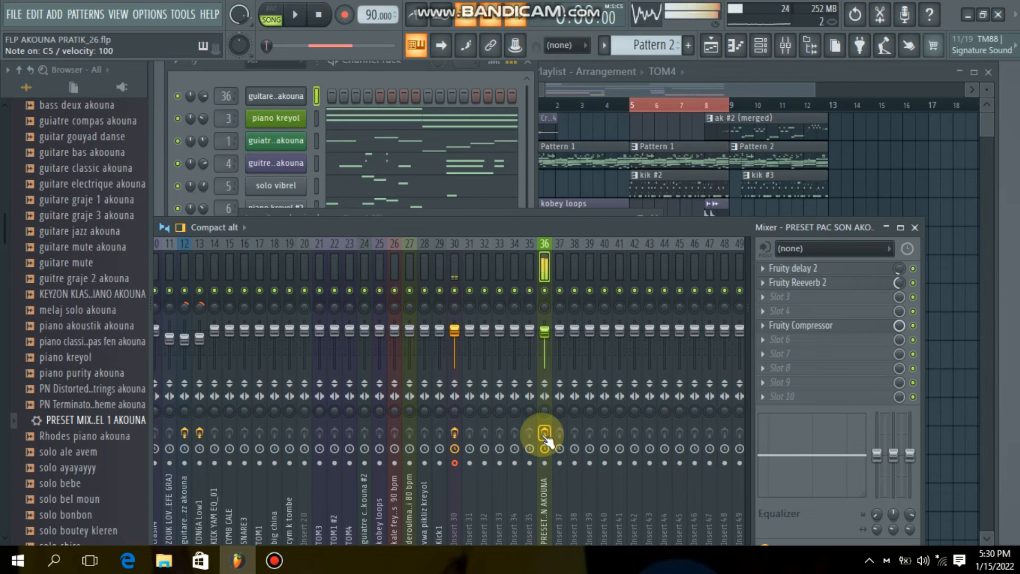
- Play more guitare classic akouna notes, such as C5 and D5, through Insert 36's enabled effects
key("n")
key("v")
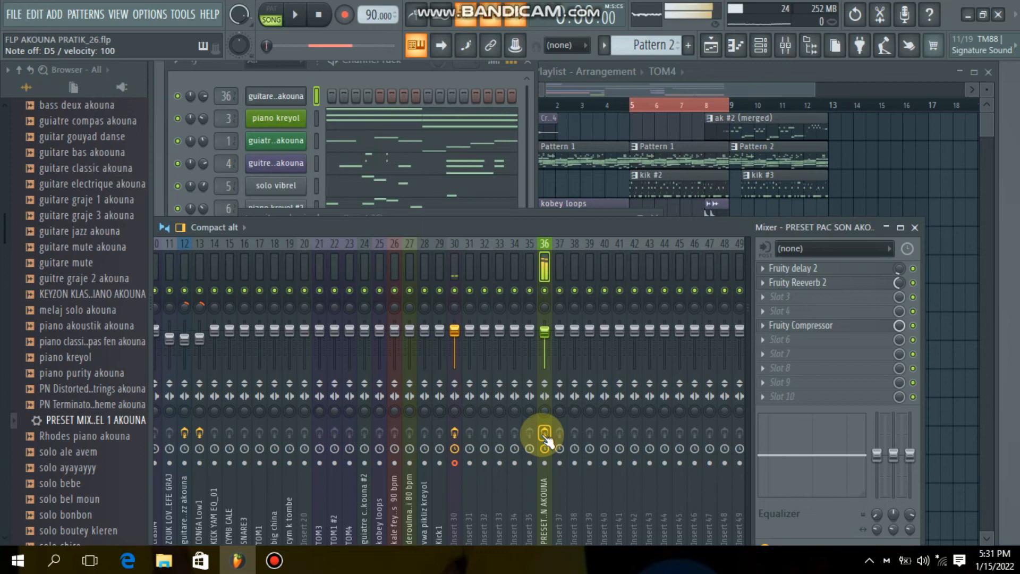
key("m")
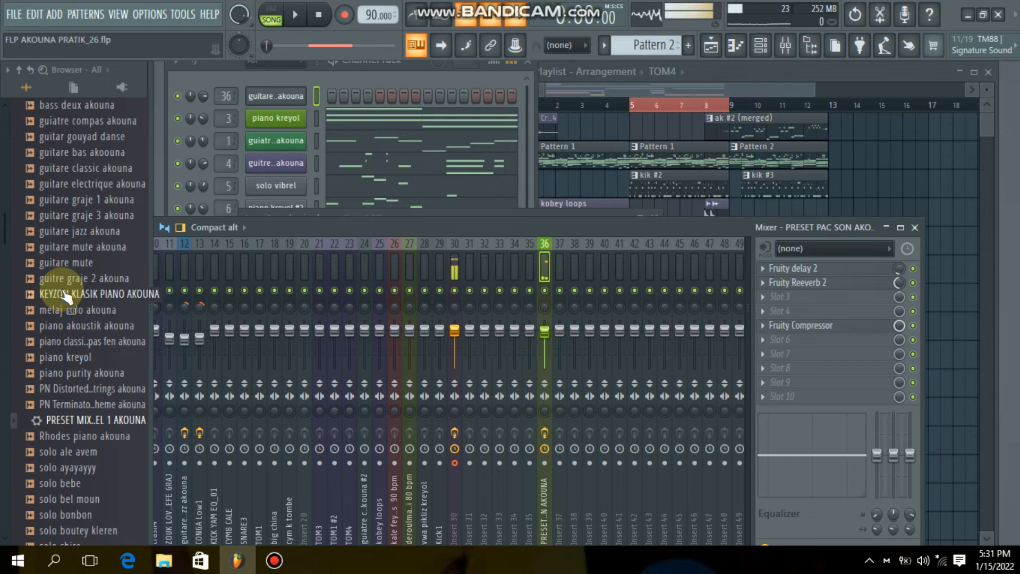
- Load guitare jazz akouna onto the Insert 36 channel and audition notes such as A4, B5 and G4
left_click_drag(74, 232, 276, 101)
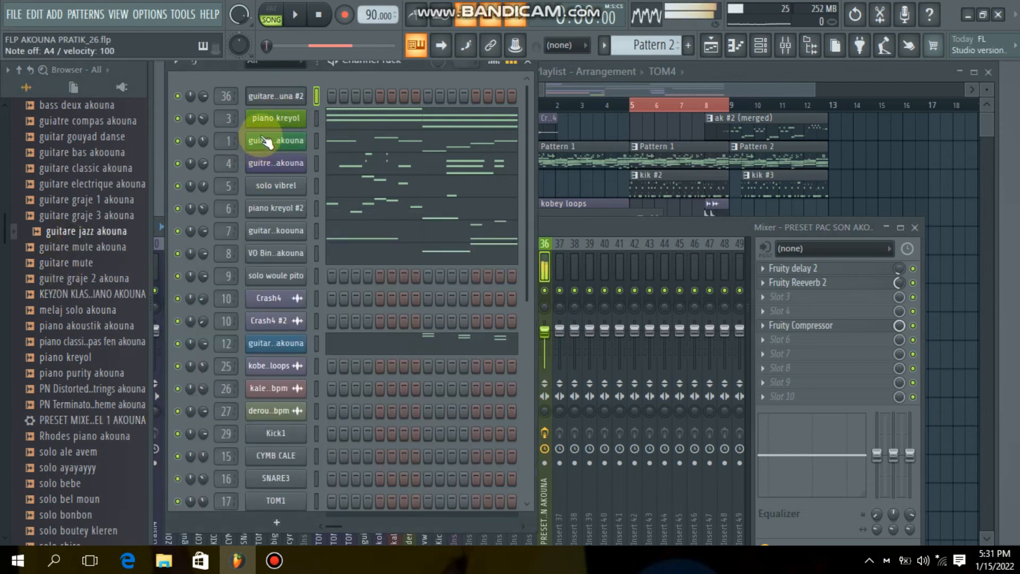
left_click(274, 122)
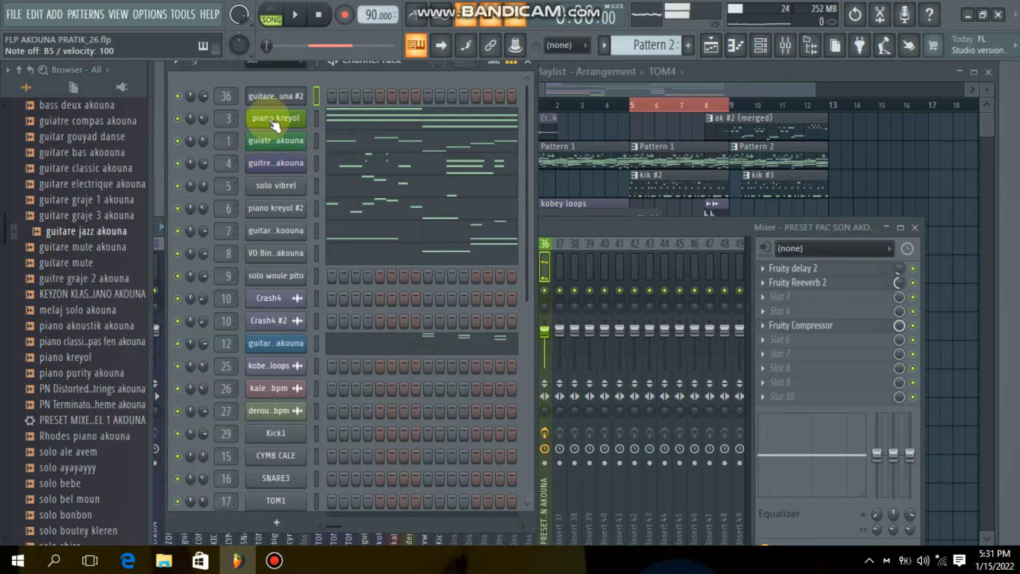
key("c")
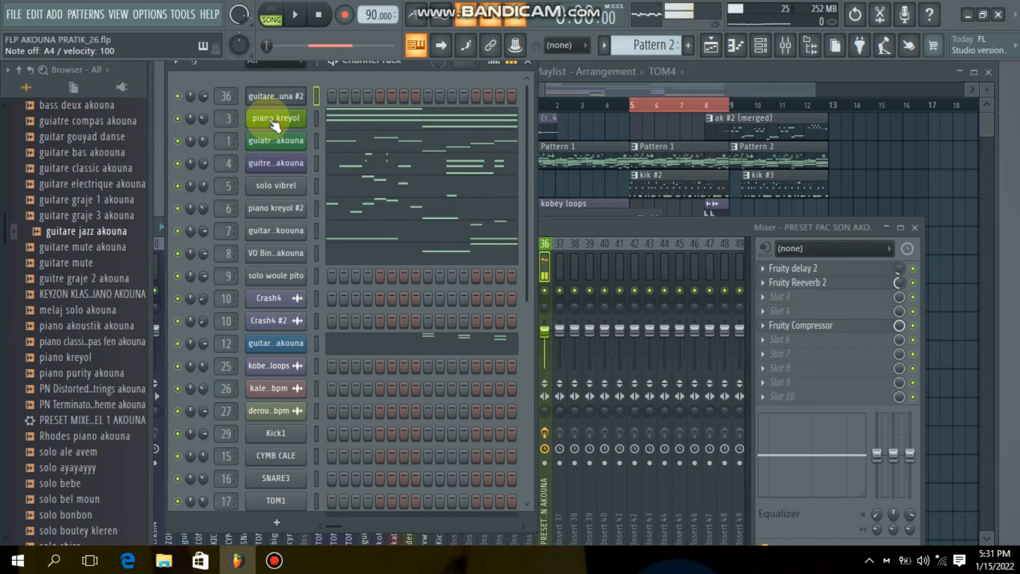
key("b")
key("m")
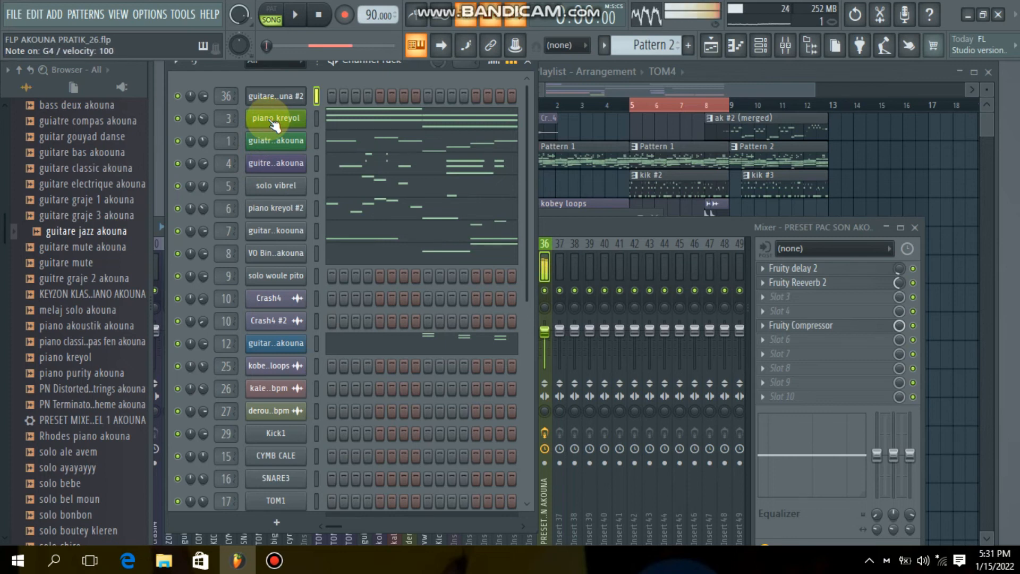
key("h")
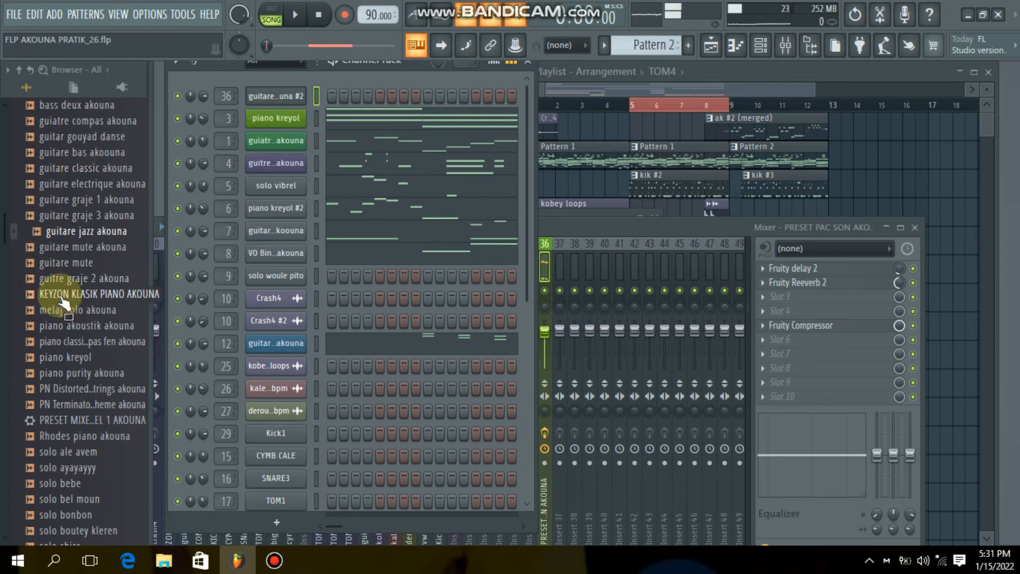
- Replace the Insert 36 channel's sample with guiatre compas akouna from the SOLO COMPAS AKOUNA folder and audition it
scroll(73, 316, "up", 4)
left_click_drag(75, 310, 280, 101)
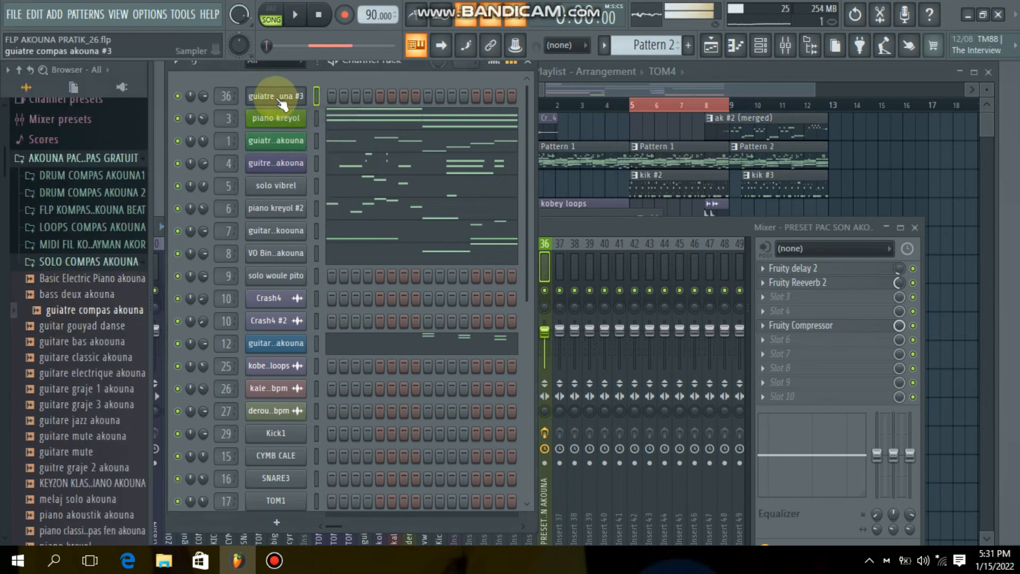
left_click(280, 100)
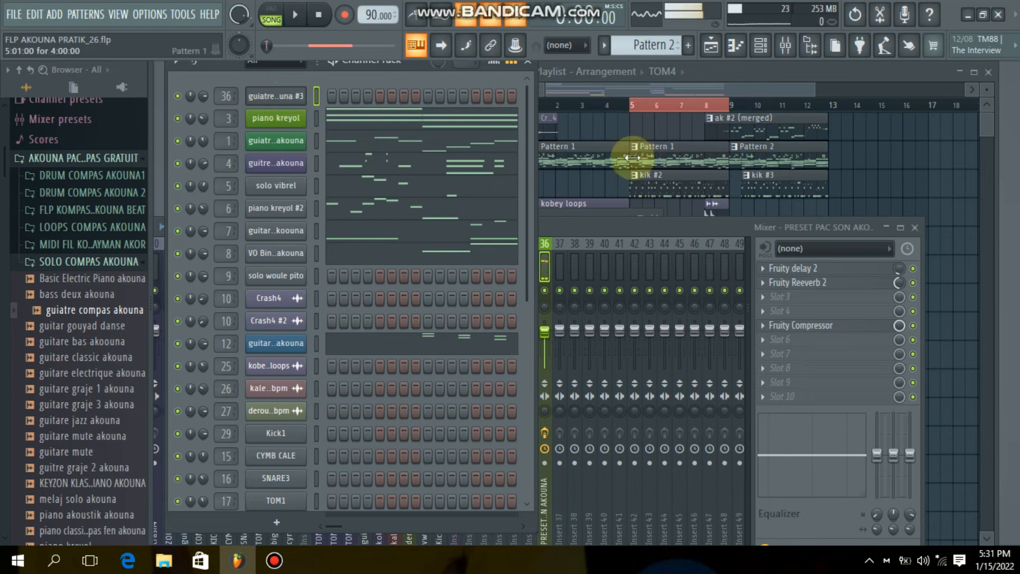
- Play the song in the playlist and extend the time selection from bar 5 to the start of bar 13
left_click(858, 198)
key("space")
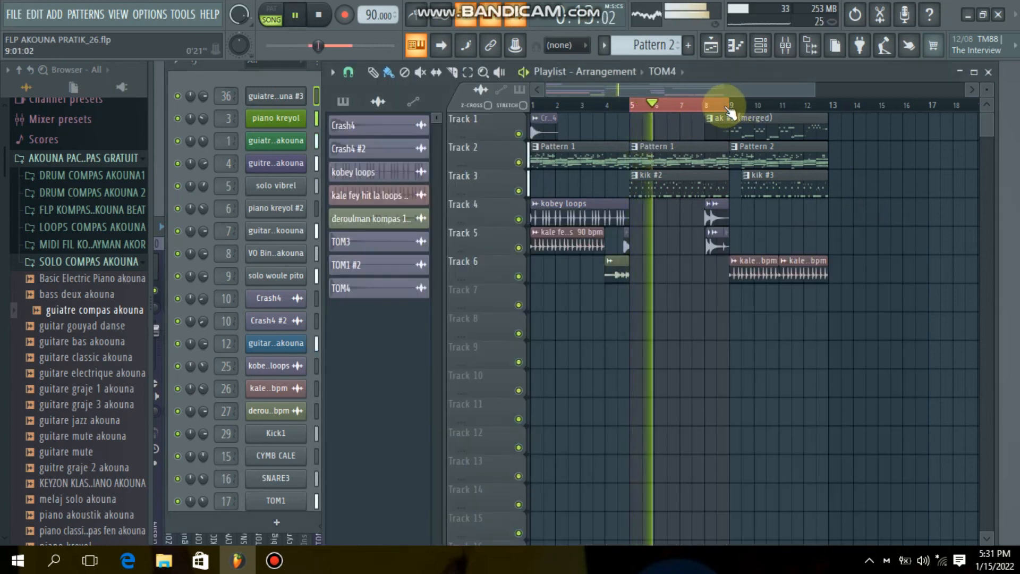
scroll(731, 107, "up", 2)
left_click_drag(733, 108, 872, 117)
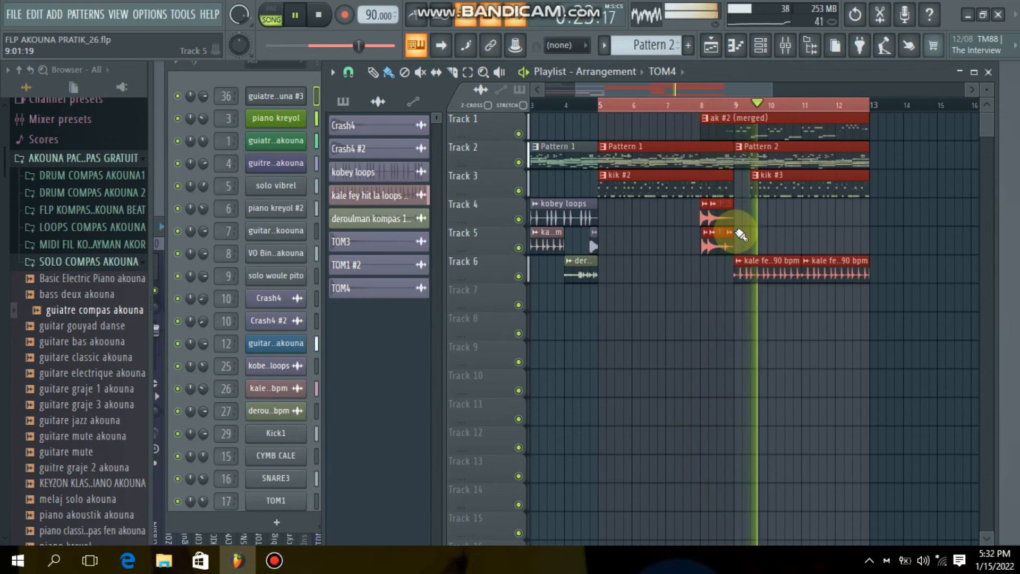
mouse_move(264, 570)
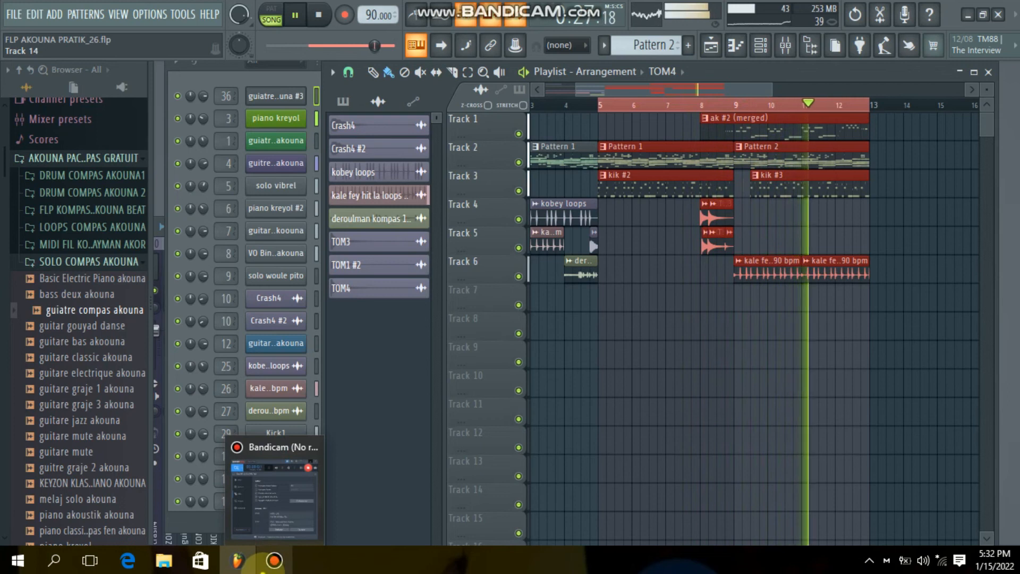
left_click(273, 494)
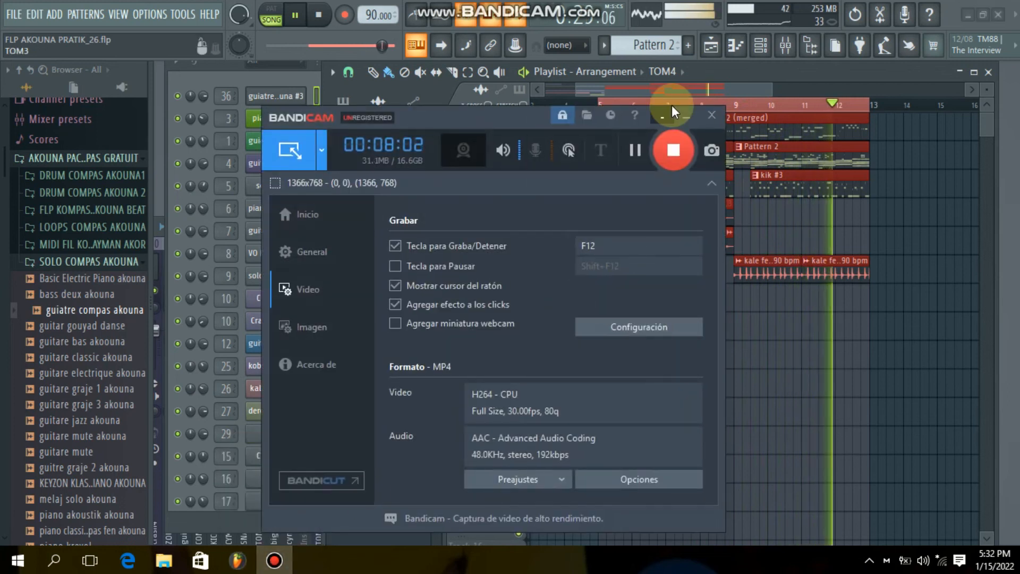
left_click(686, 115)
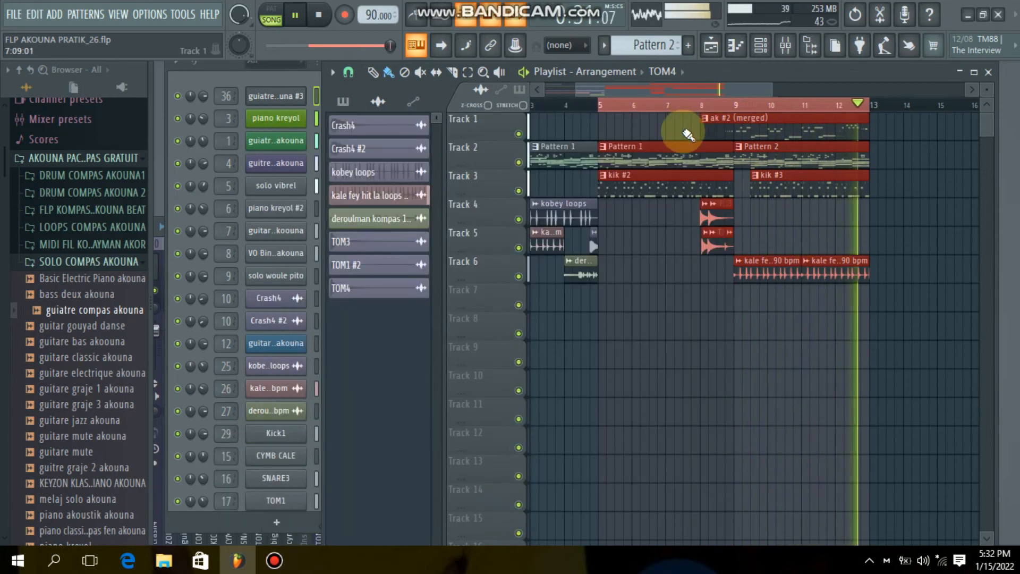
- Stop playback and look through the pack's FLP KOMPAS PRATIK AKOUNA BEAT, LOOPS COMPAS AKOUNA and MIDI folders
key("space")
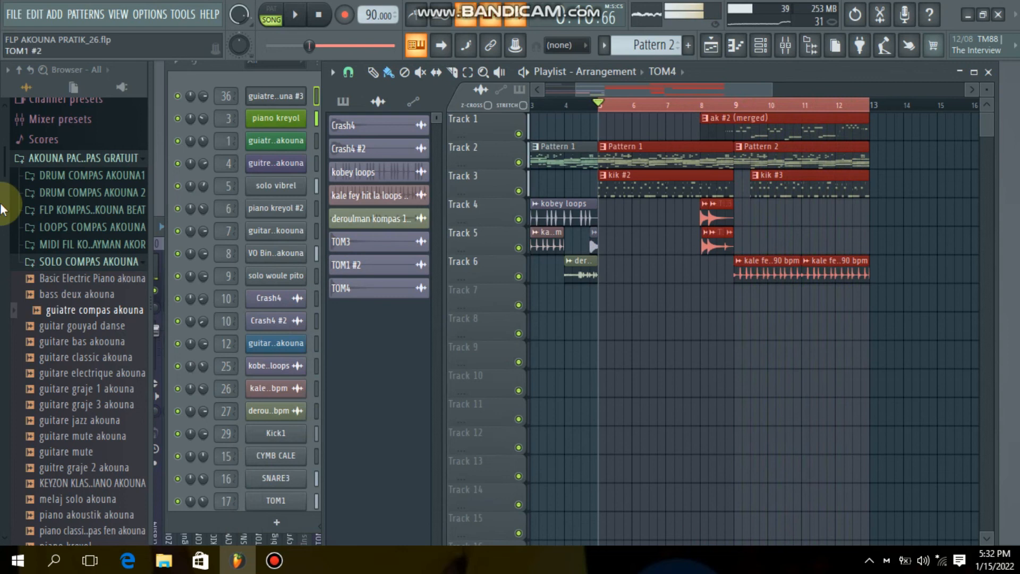
left_click(84, 264)
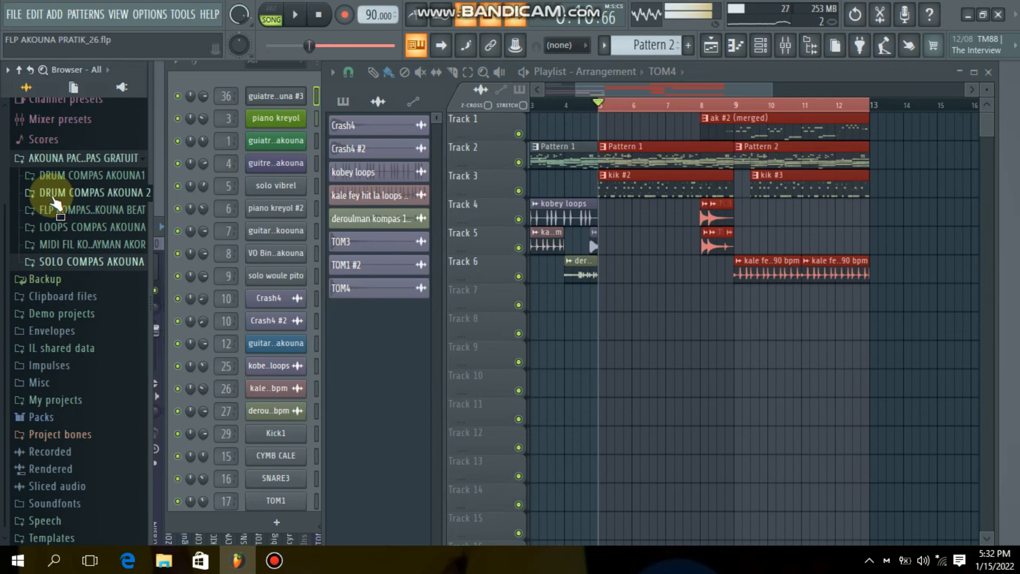
left_click(68, 210)
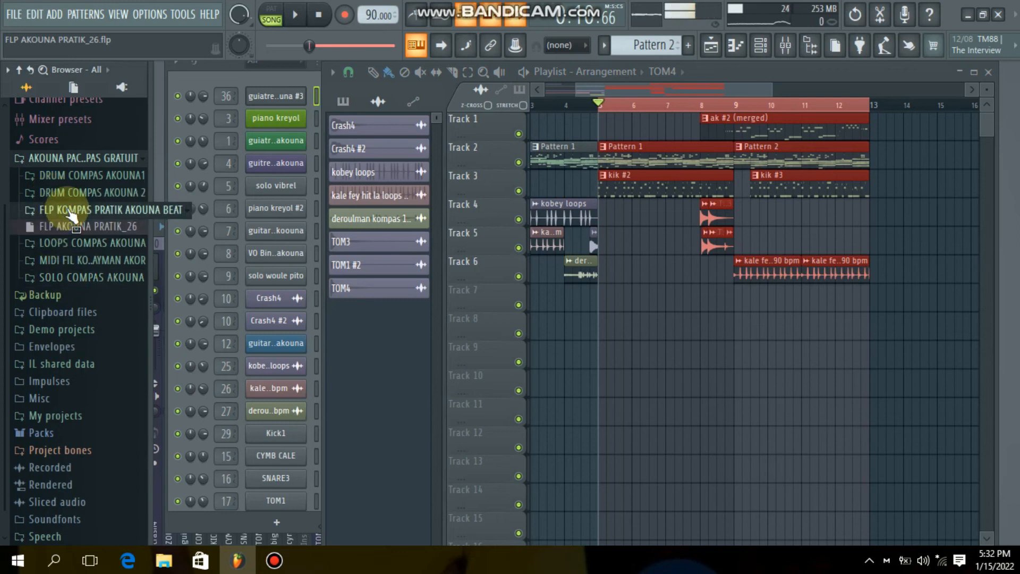
left_click(69, 243)
scroll(67, 271, "down", 5)
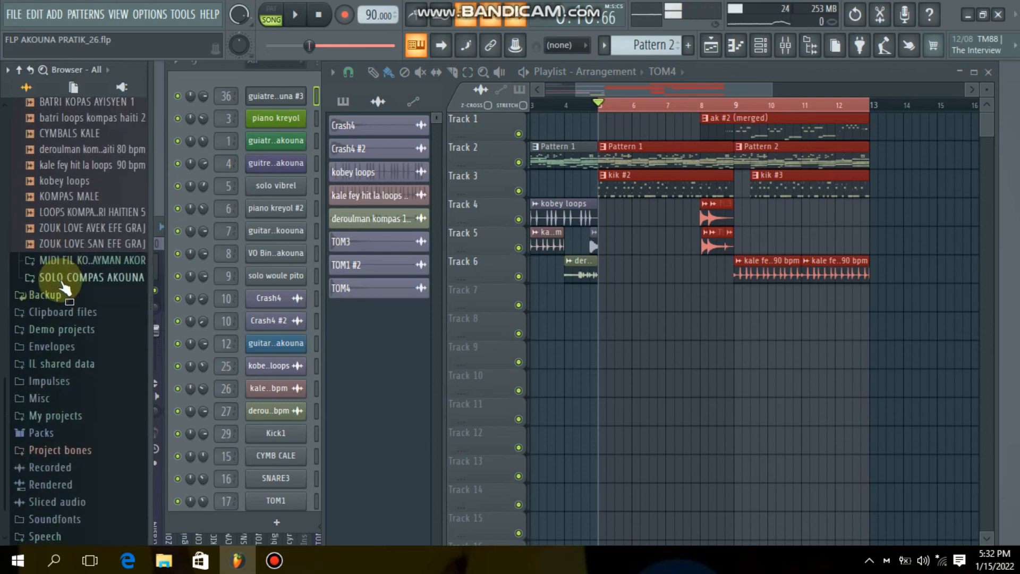
left_click(65, 261)
scroll(58, 281, "down", 6)
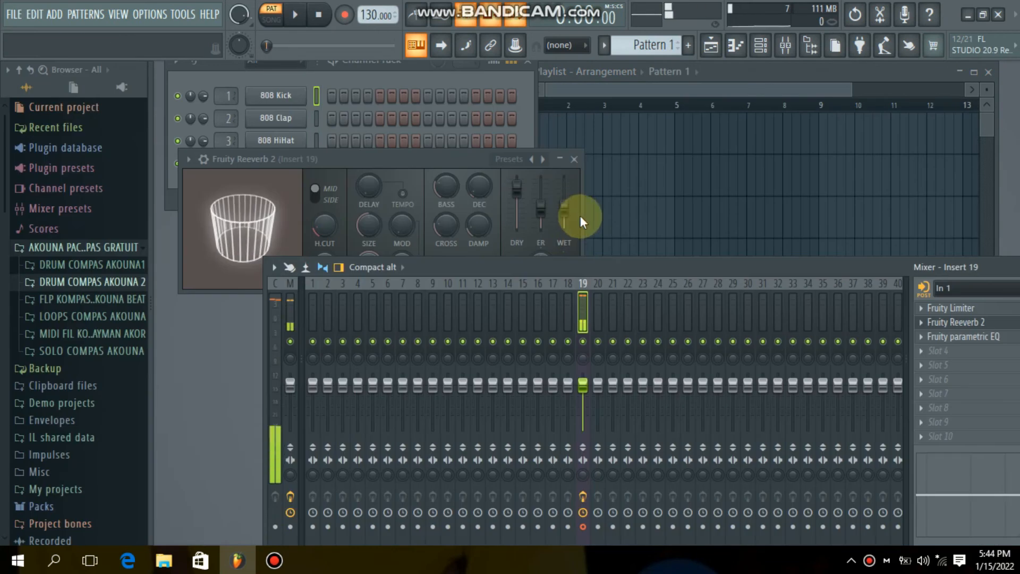
- Close the Fruity Reeverb 2 window and look through the files in the MIDI FIL KOMPAS E AKOMPAYMAN AKOR folder
left_click(559, 159)
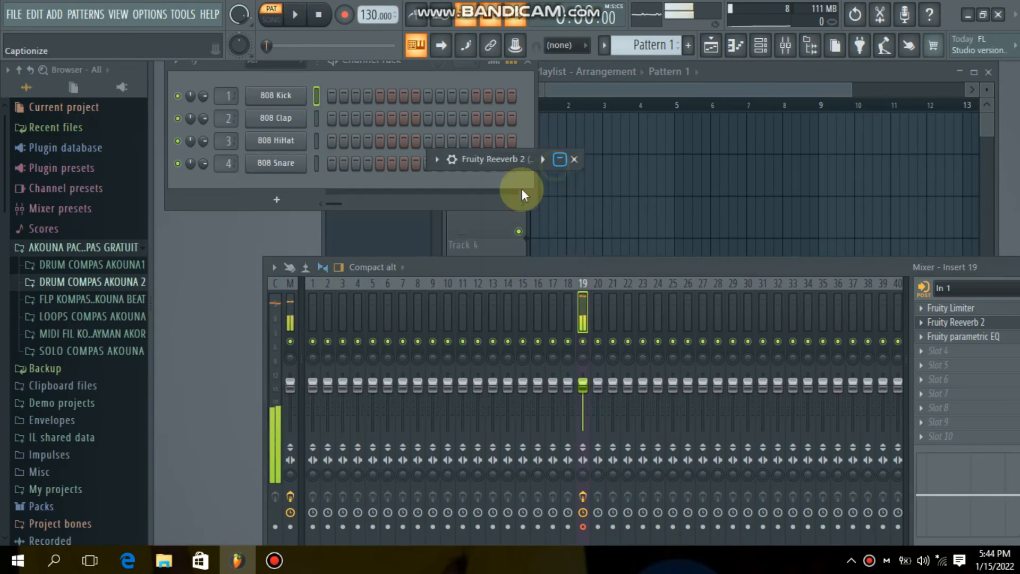
left_click(97, 335)
scroll(95, 330, "down", 9)
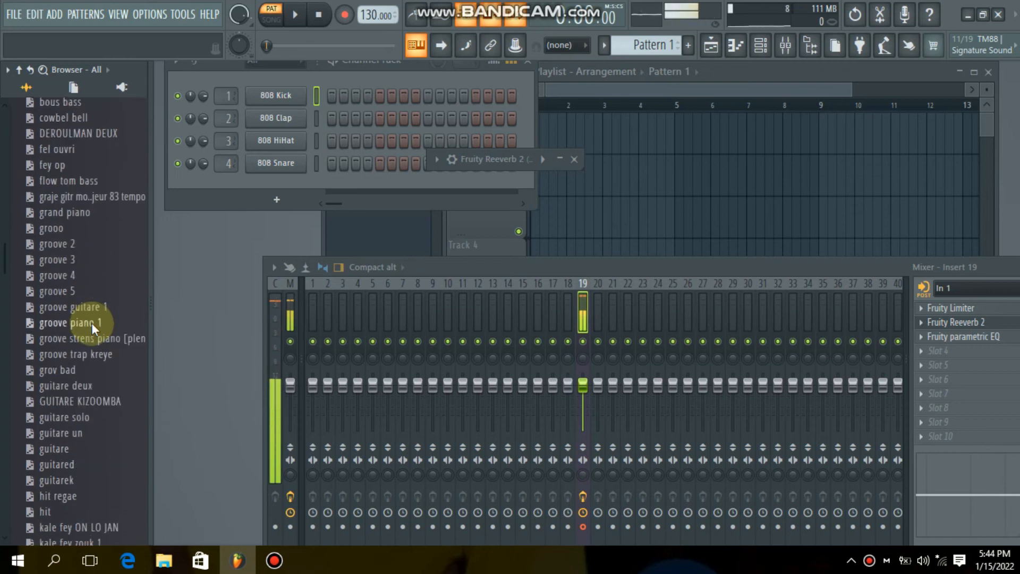
left_click_drag(91, 323, 613, 194)
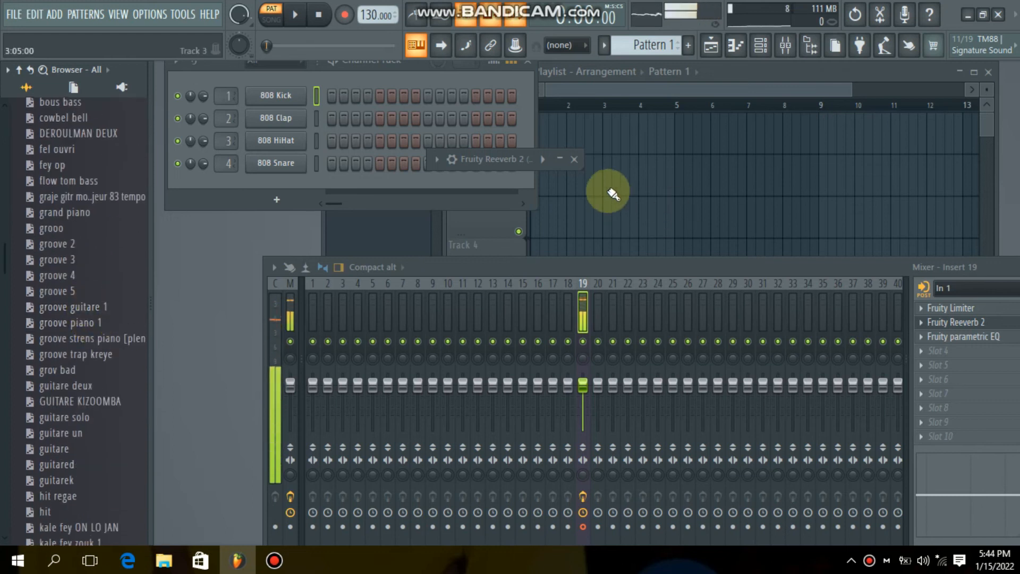
left_click(575, 160)
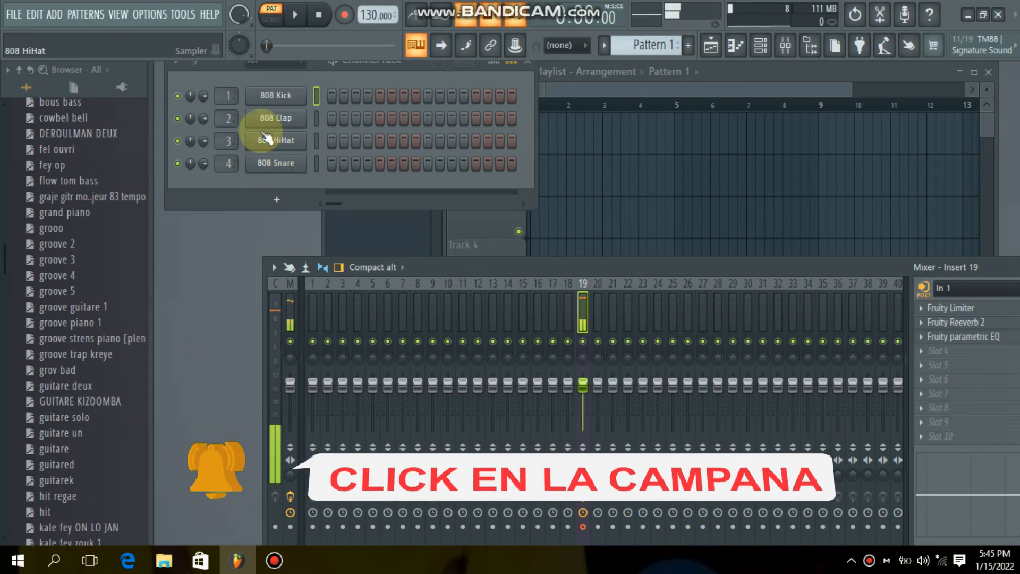
- Replace the 808 Kick channel's sample with Kick1 from the DRUM COMPAS AKOUNA1 folder
scroll(40, 315, "up", 8)
left_click_drag(35, 311, 86, 285)
left_click(91, 265)
scroll(69, 266, "down", 2)
scroll(66, 255, "up", 2)
scroll(43, 287, "down", 4)
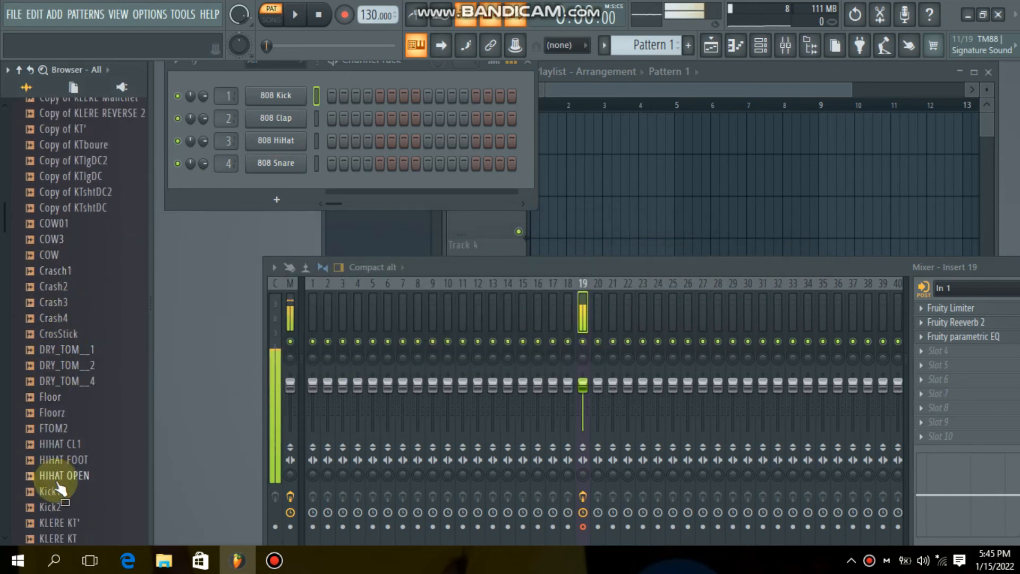
scroll(60, 488, "down", 4)
left_click(60, 303)
left_click_drag(65, 310, 275, 95)
- Audition the SAnare, SBnare, Sn-Rolls_01-01, snare_01-10 and Splash1 samples in DRUM COMPAS AKOUNA1
scroll(69, 400, "down", 4)
left_click(61, 428)
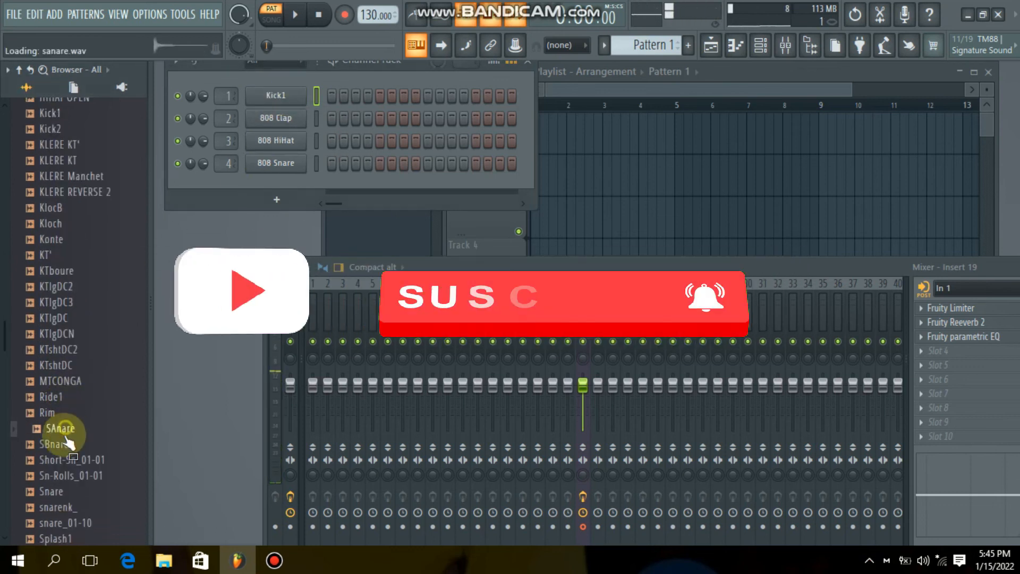
left_click(64, 446)
left_click(64, 477)
left_click(69, 523)
scroll(73, 526, "down", 2)
left_click(73, 448)
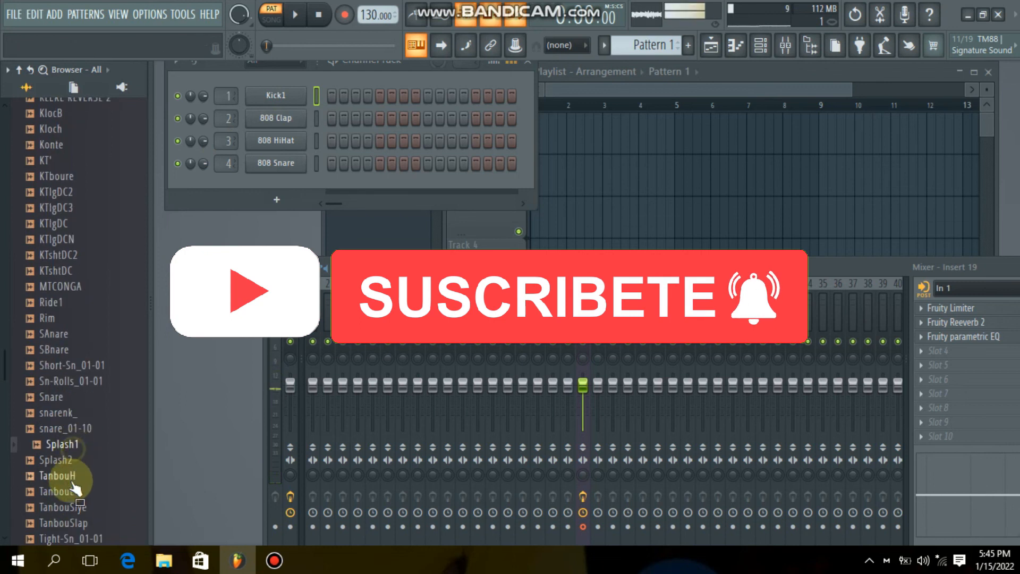
- Replace the 808 Clap sample with TanbouL and the 808 HiHat sample with TanbouH
scroll(79, 507, "down", 2)
left_click(77, 401)
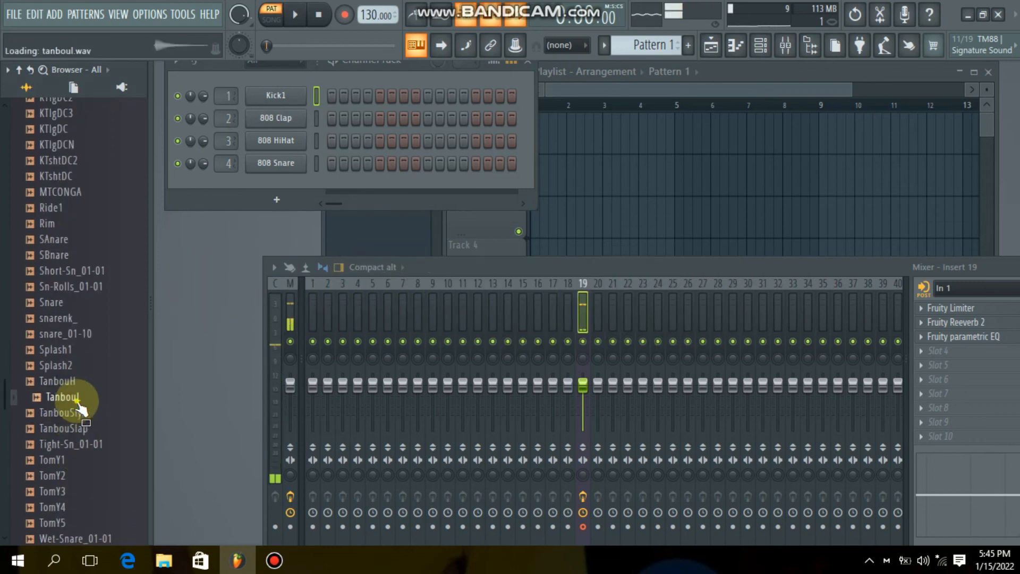
left_click_drag(285, 129, 281, 123)
left_click_drag(64, 414, 276, 141)
- Replace the 808 Snare channel's sample with KALÉ+ from the DRUM COMPAS AKOUNA 2 folder
scroll(64, 297, "down", 2)
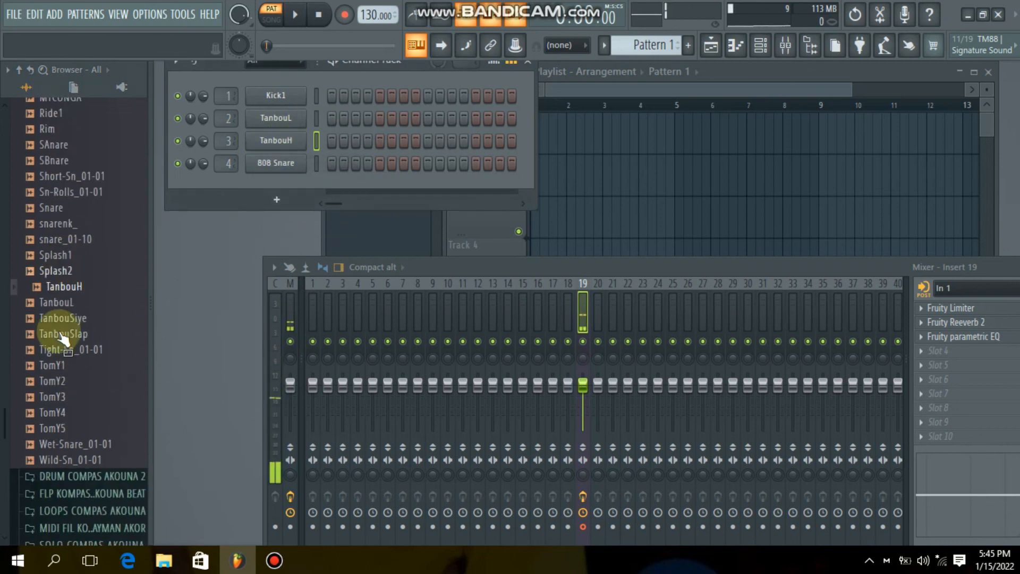
left_click(63, 445)
scroll(54, 318, "up", 15)
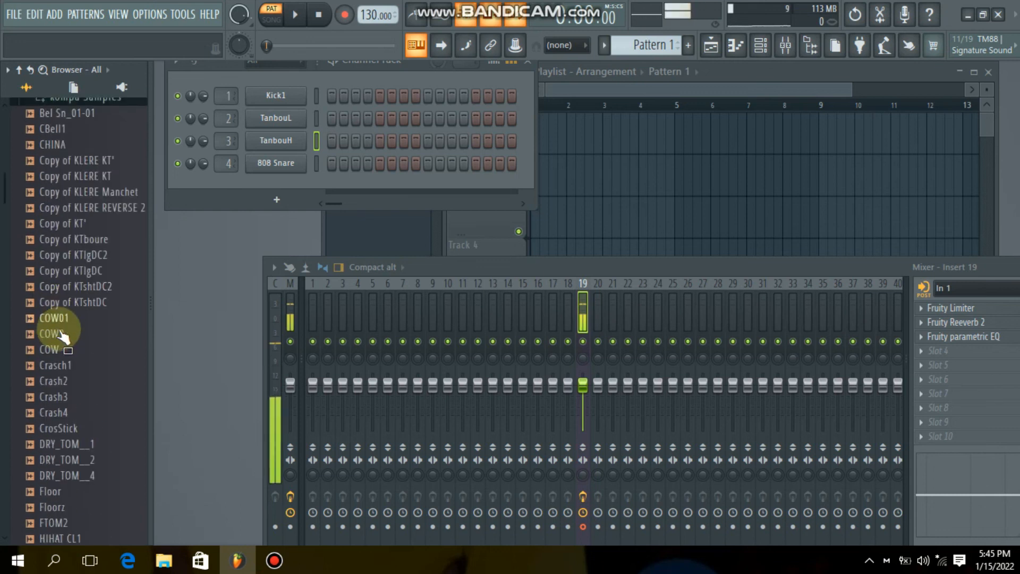
left_click(76, 265)
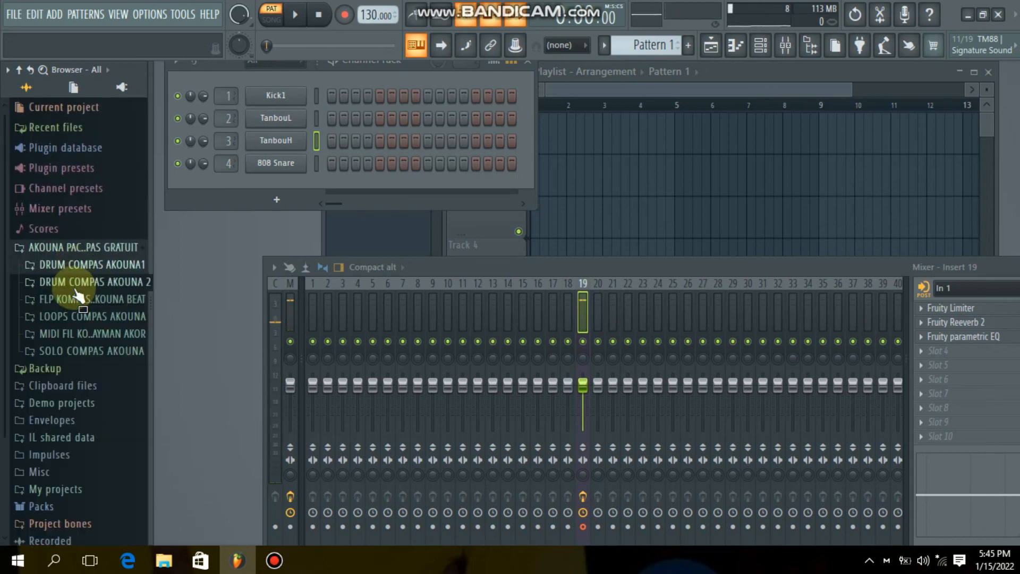
left_click(78, 282)
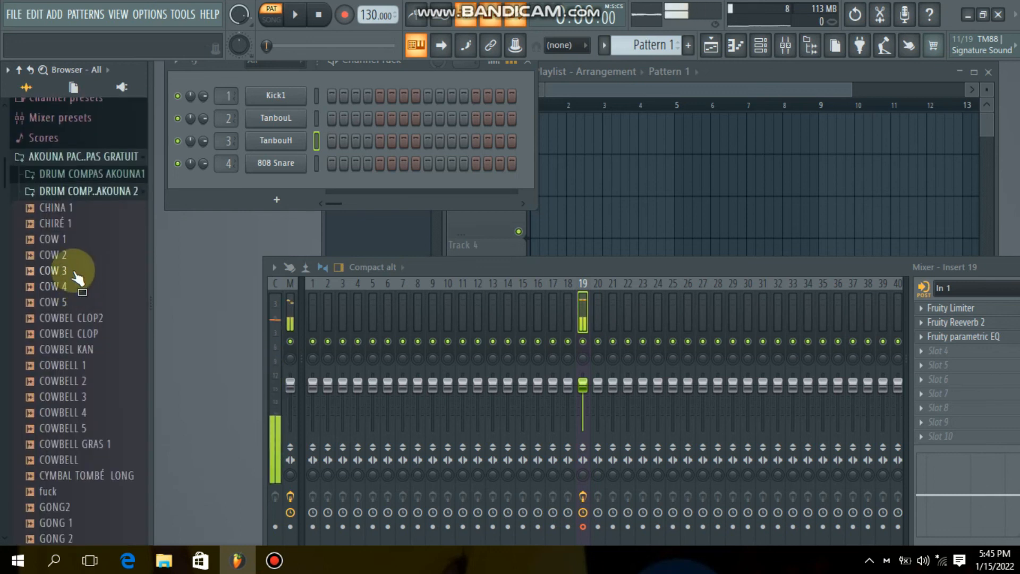
scroll(63, 400, "down", 3)
scroll(63, 402, "down", 3)
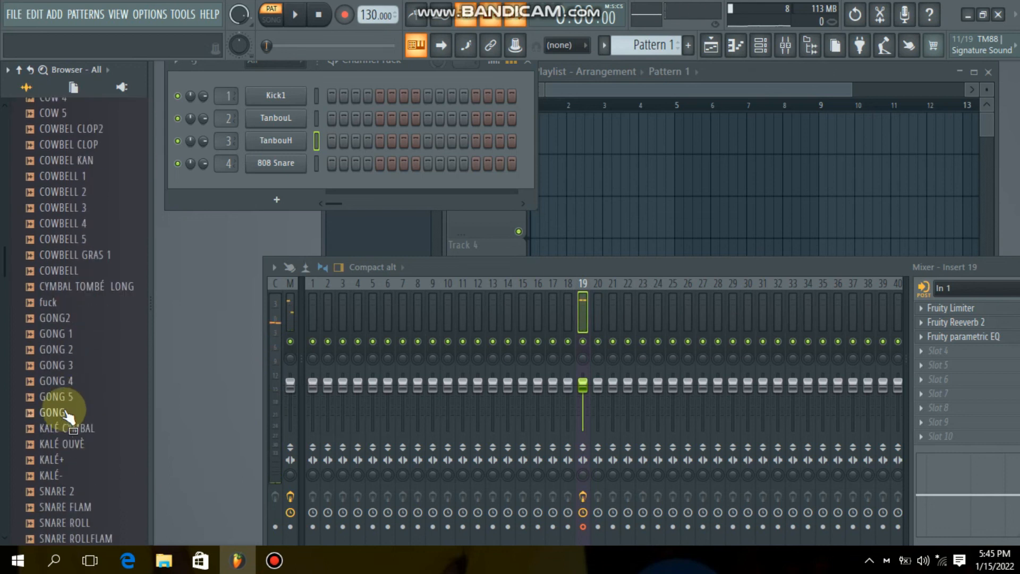
left_click(60, 425)
left_click_drag(68, 436, 287, 166)
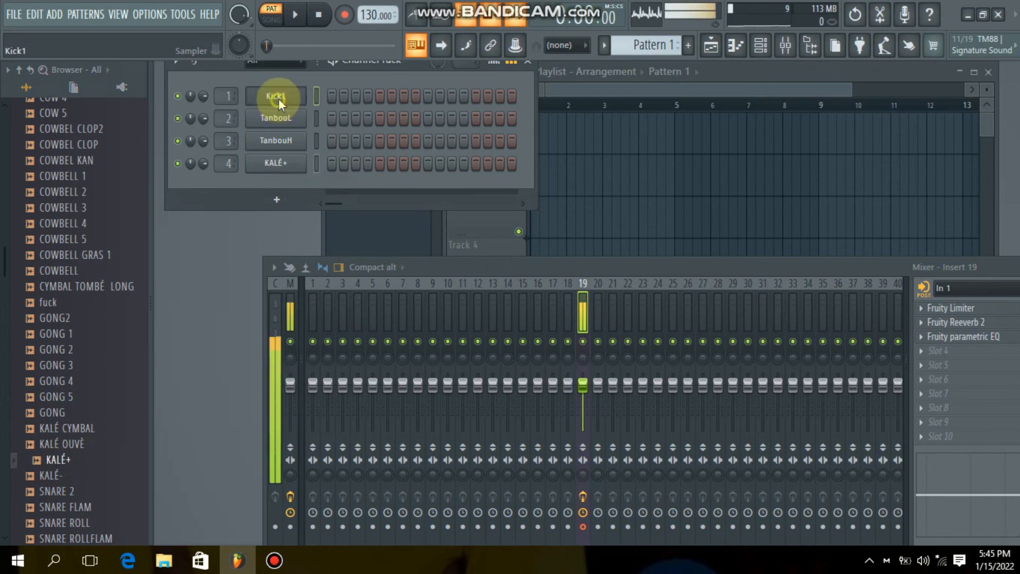
- Import the kik MIDI file from the desktop pack's MIDI FIL KOMPAS E AKOMPAYMAN AKOR folder into the Kick1 channel's piano roll
right_click(278, 104)
left_click(311, 91)
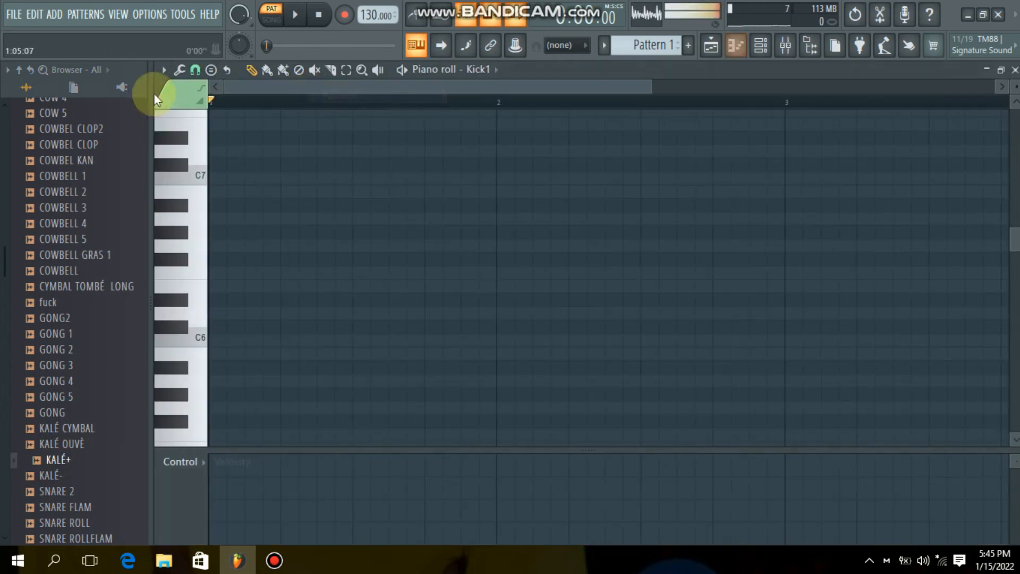
left_click(164, 70)
mouse_move(175, 87)
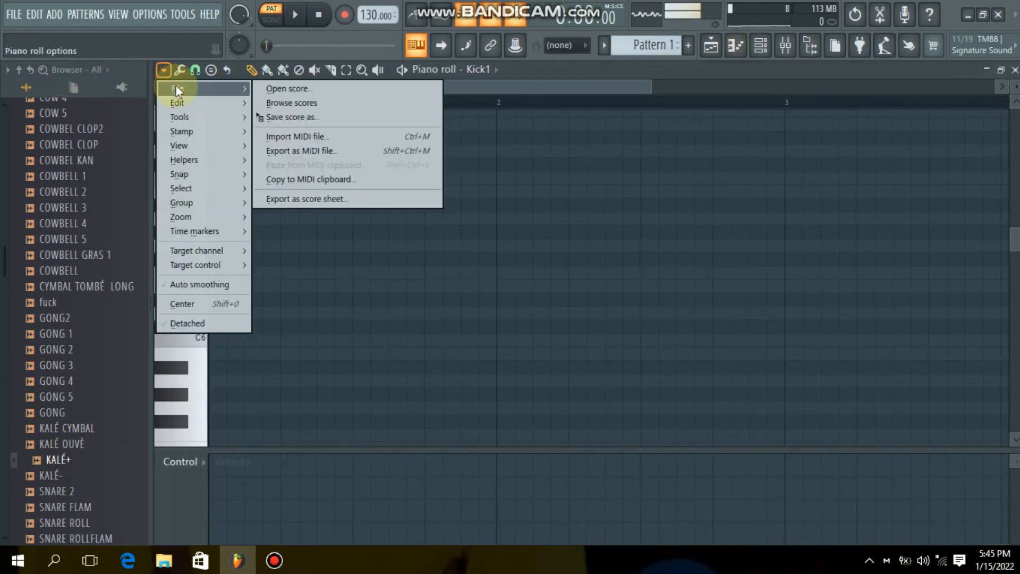
left_click(311, 137)
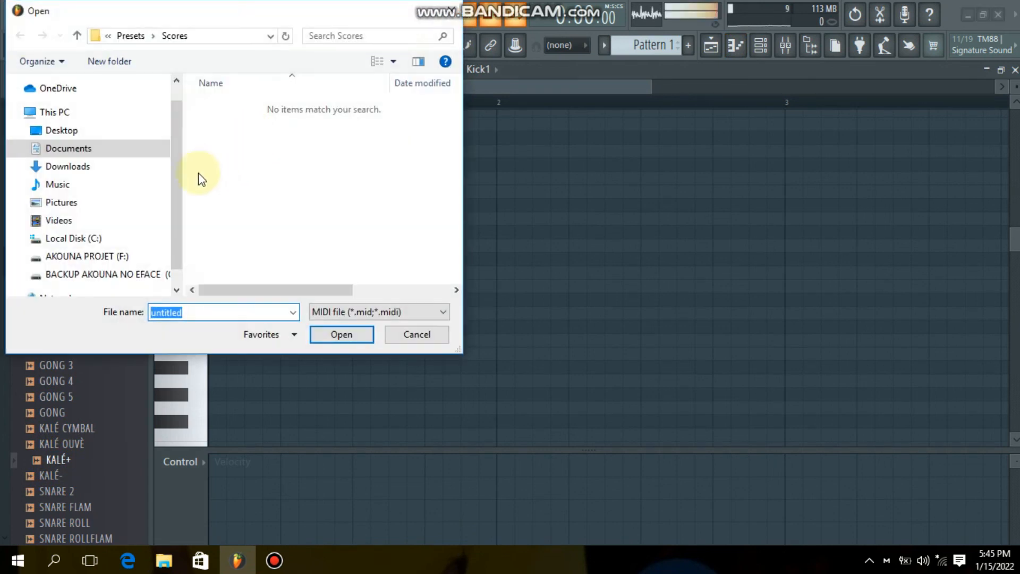
left_click_drag(177, 228, 176, 247)
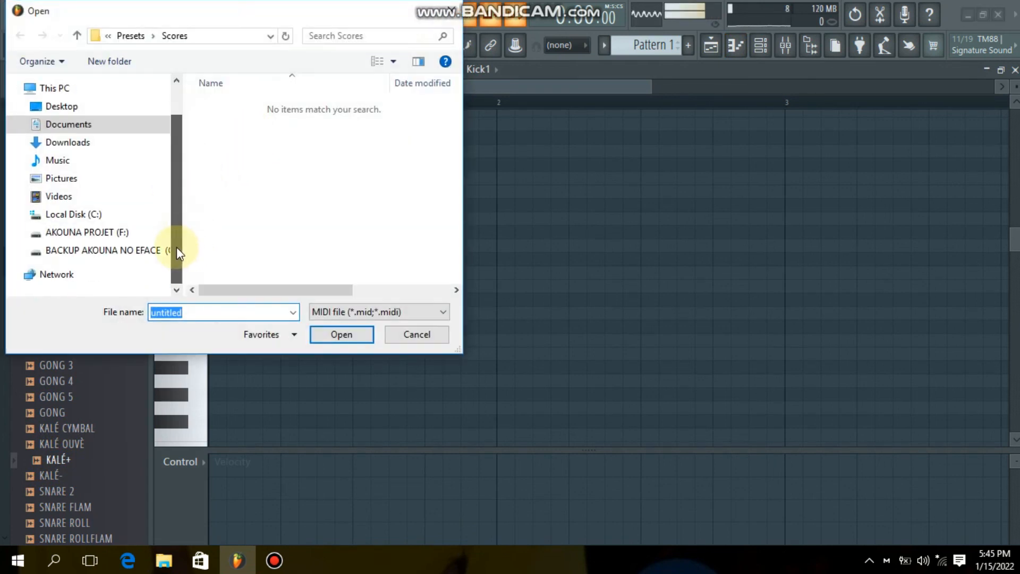
left_click(78, 108)
double_click(276, 108)
double_click(242, 167)
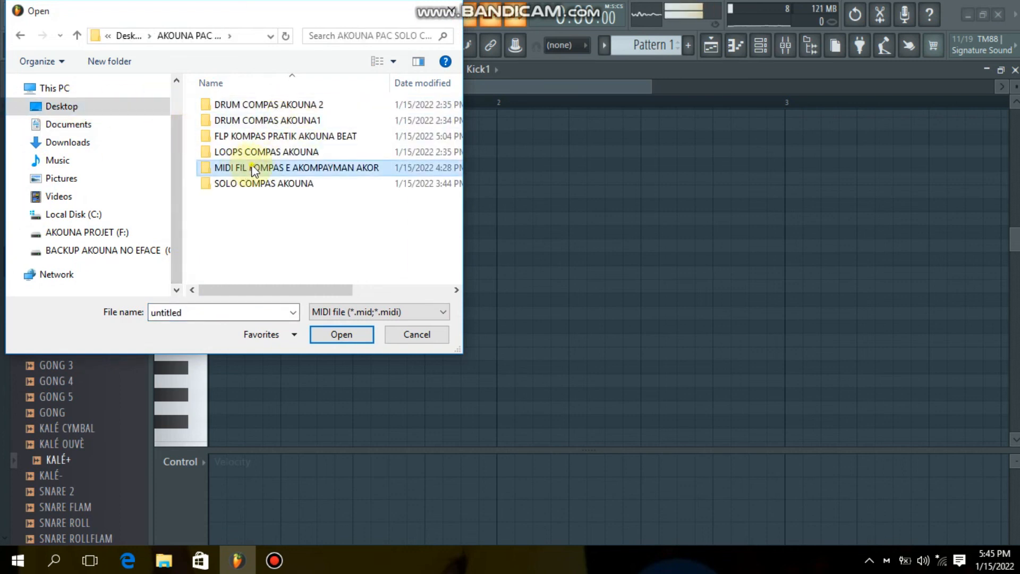
scroll(246, 126, "down", 3)
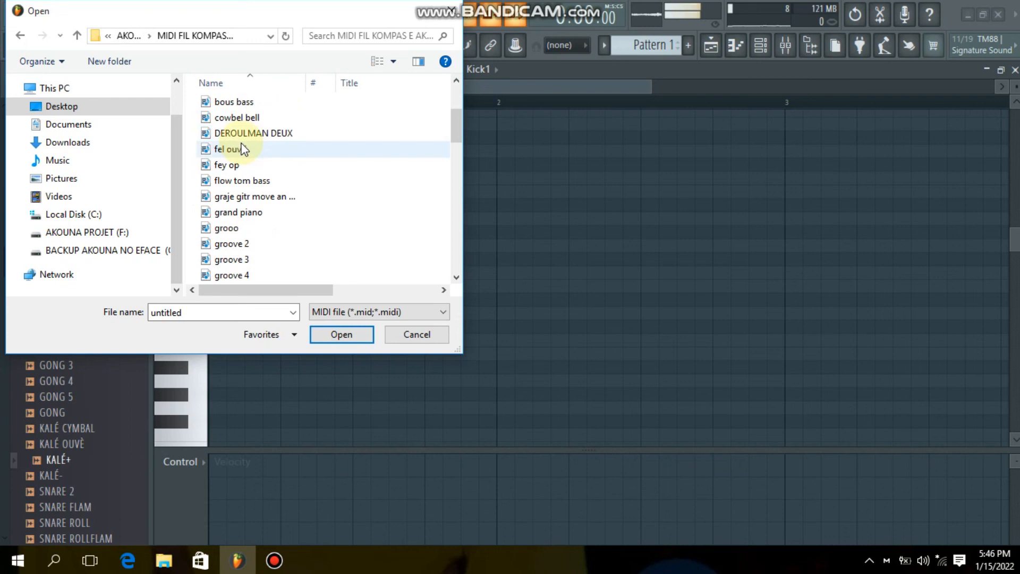
scroll(244, 152, "down", 6)
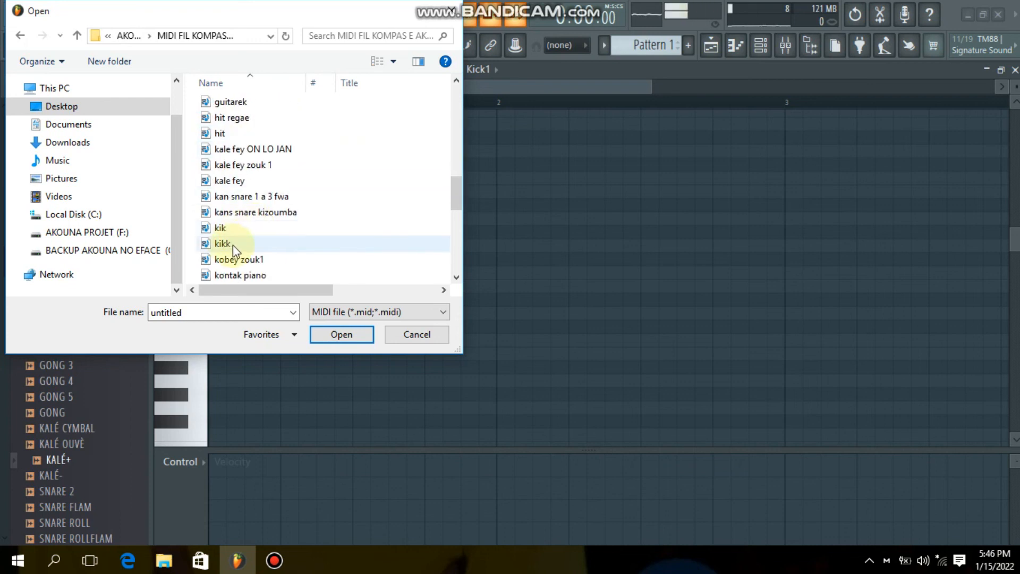
left_click(233, 229)
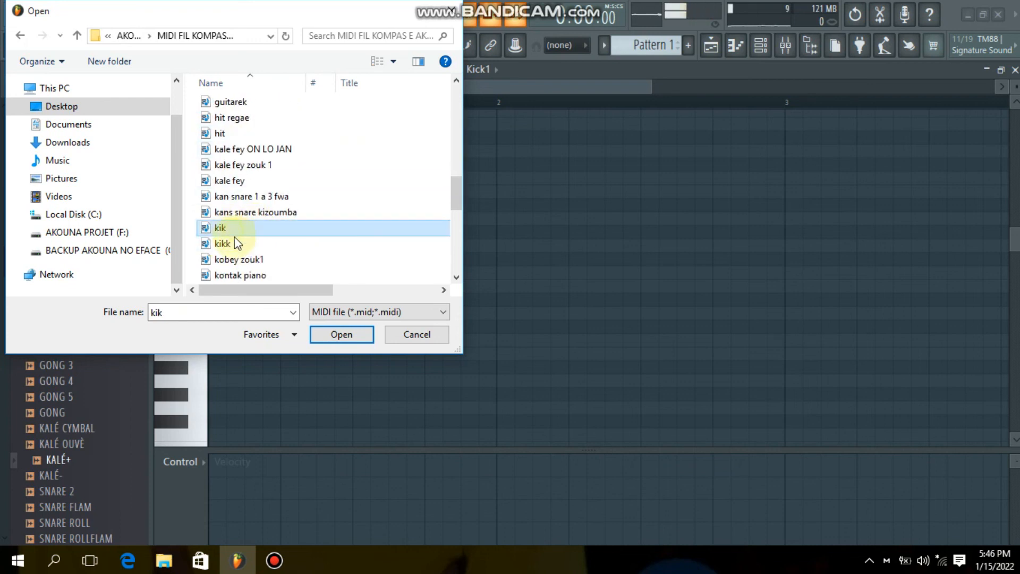
left_click(336, 335)
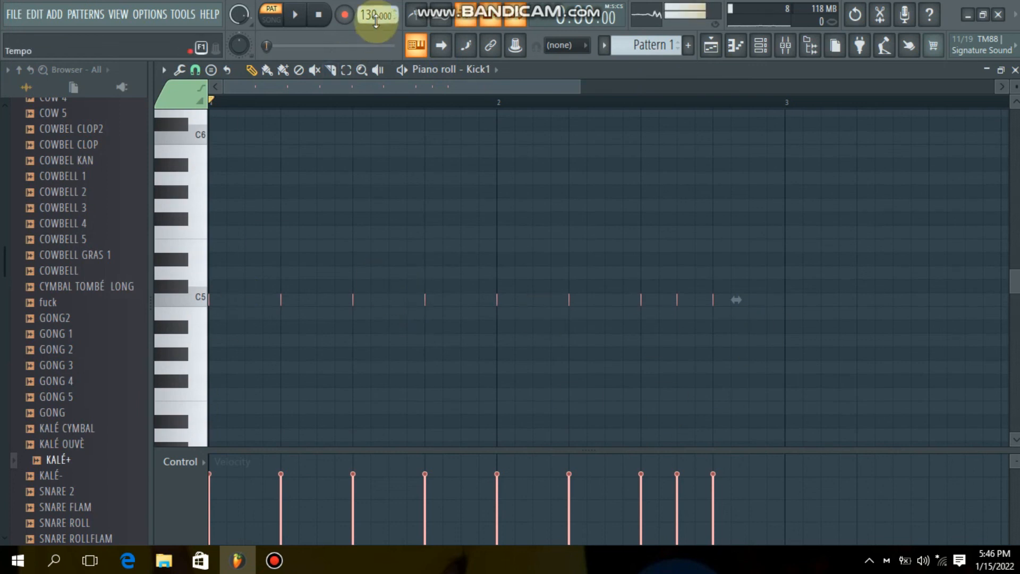
- Set the project tempo to 90 BPM and play Pattern 1 to audition the kick part
right_click(376, 21)
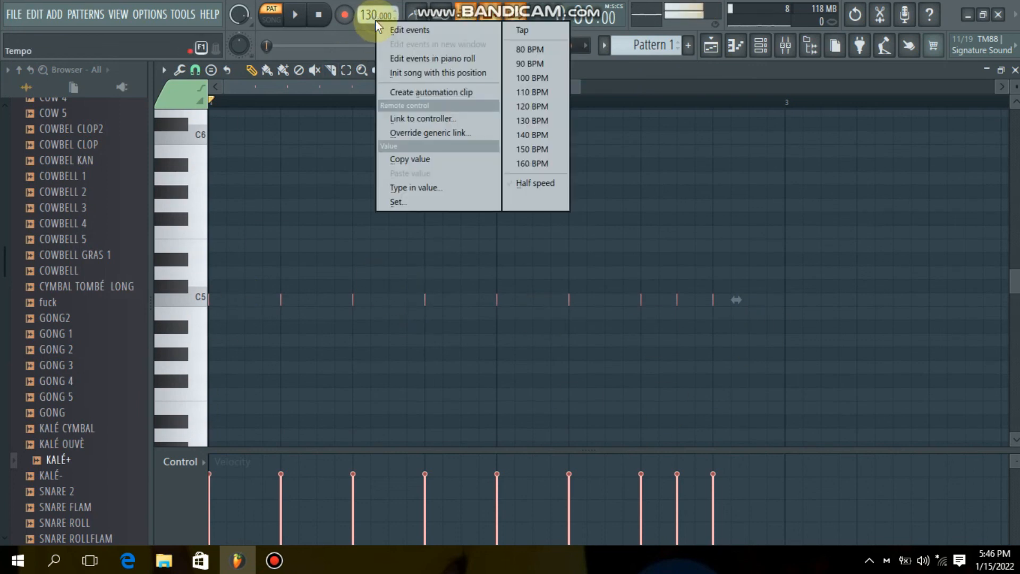
left_click(533, 64)
left_click(295, 21)
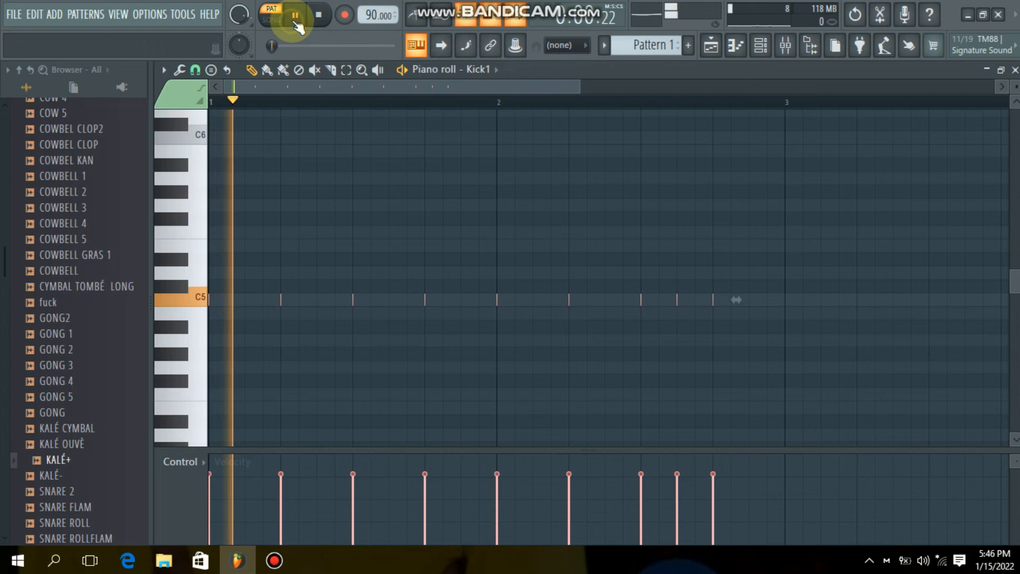
left_click(759, 53)
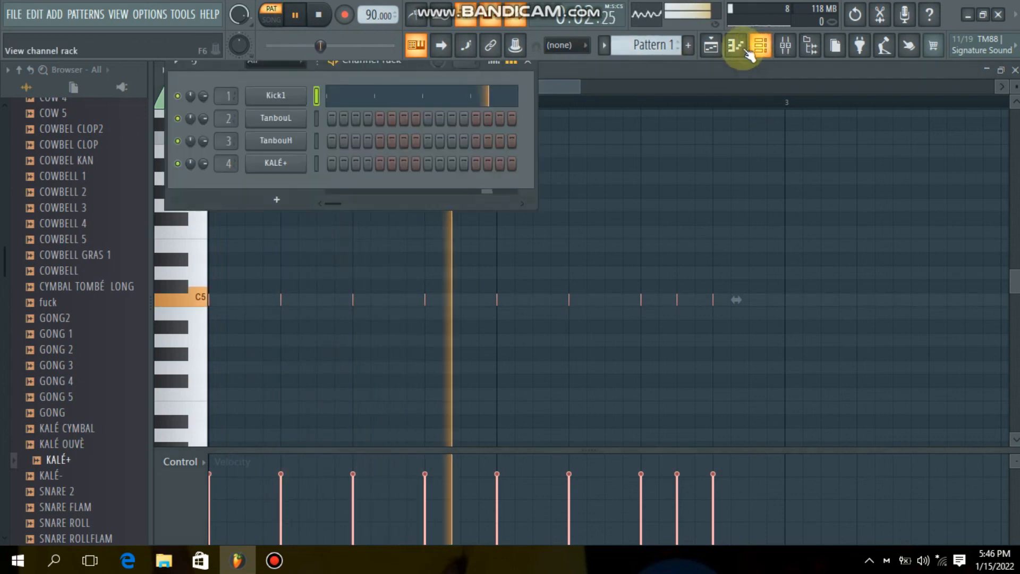
key("space")
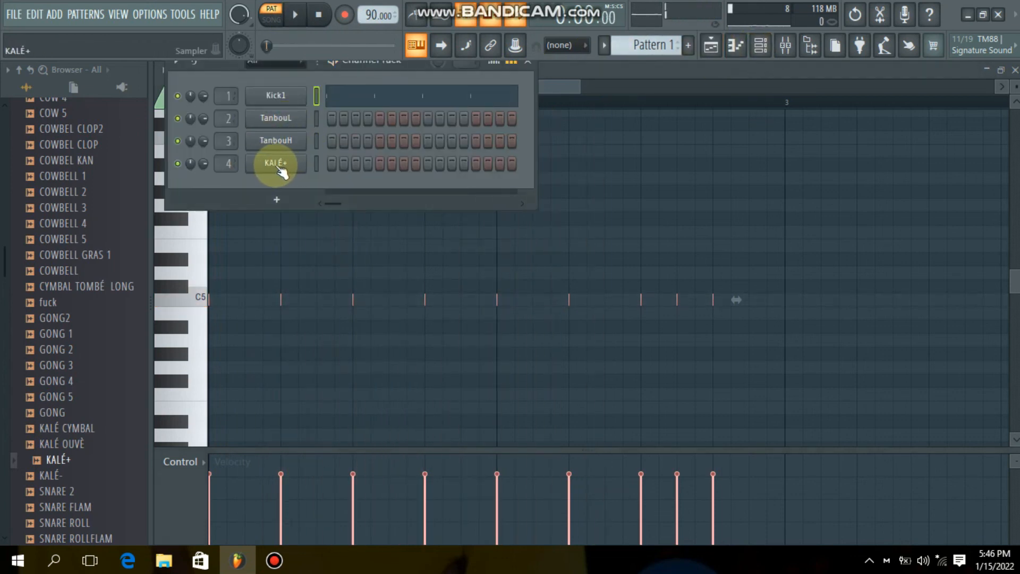
- Import the kale fey MIDI file into the KALÉ+ channel's piano roll
right_click(276, 168)
left_click(321, 164)
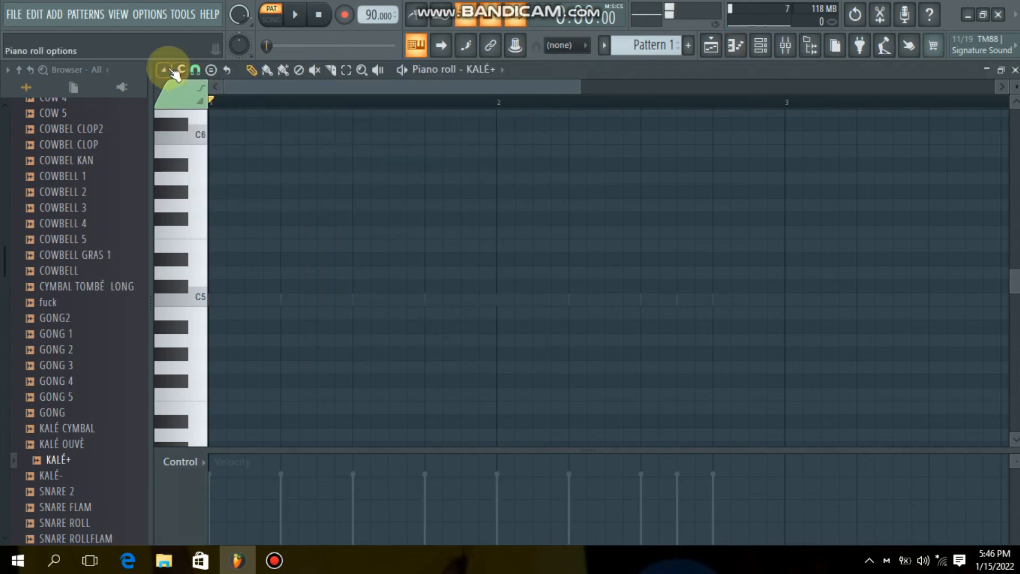
left_click(172, 71)
mouse_move(181, 85)
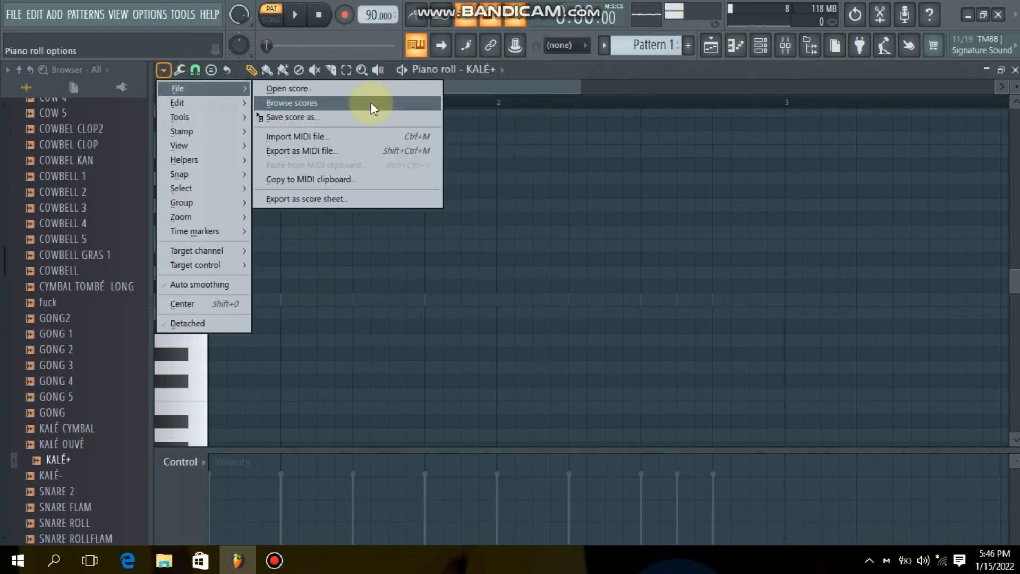
left_click(321, 139)
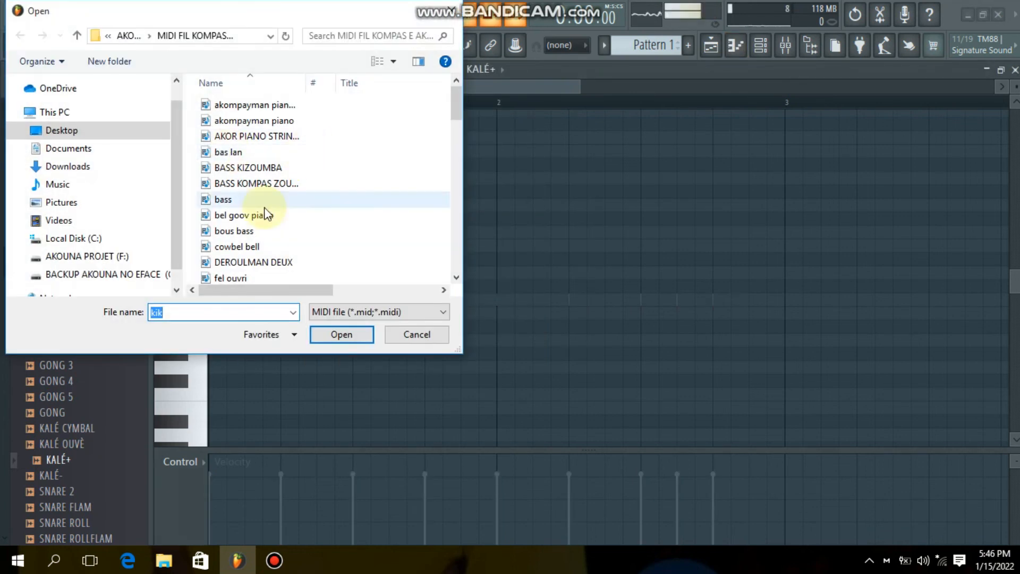
scroll(265, 215, "down", 1)
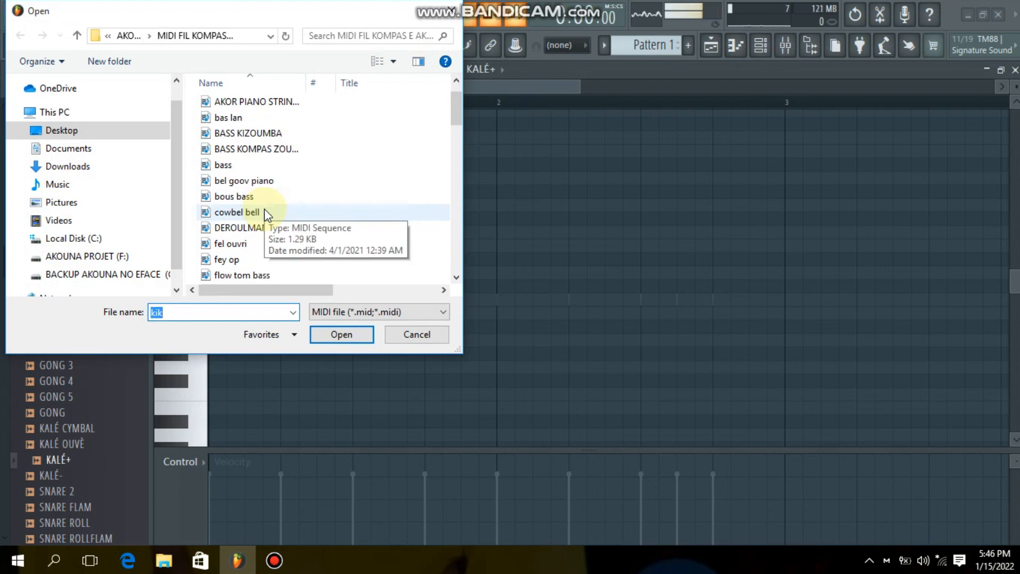
scroll(263, 197, "down", 2)
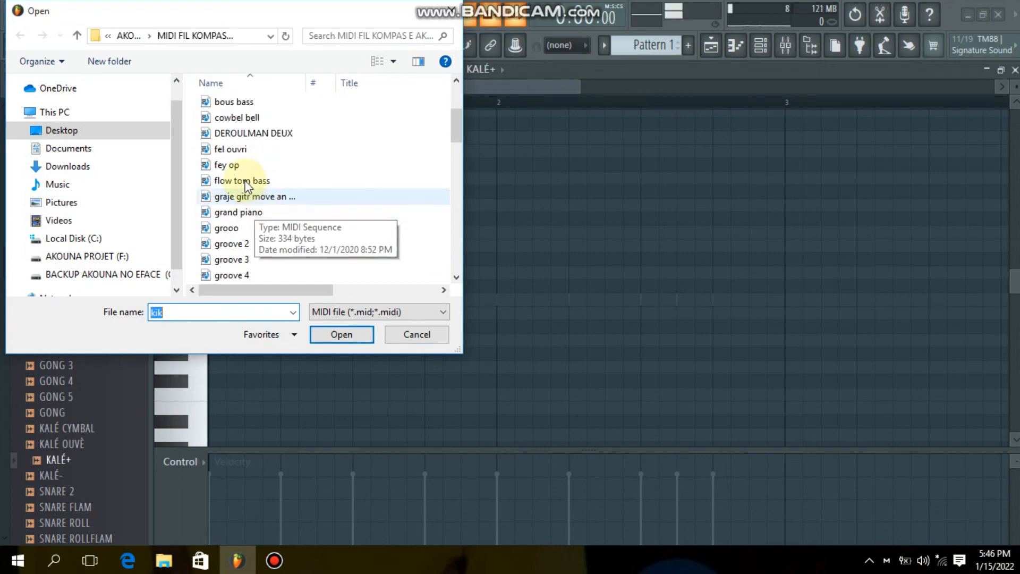
scroll(256, 222, "down", 3)
scroll(252, 222, "down", 2)
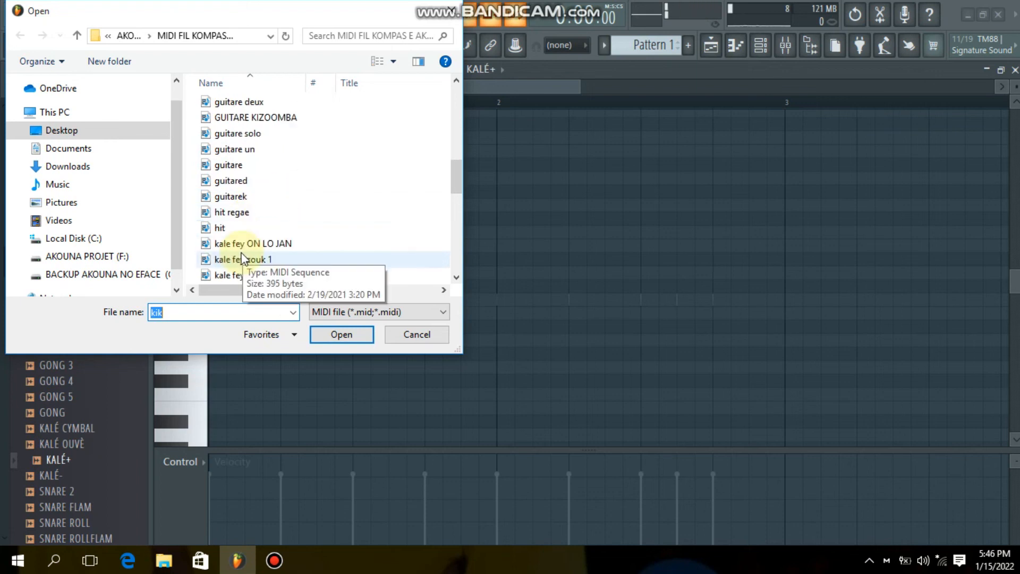
left_click(235, 275)
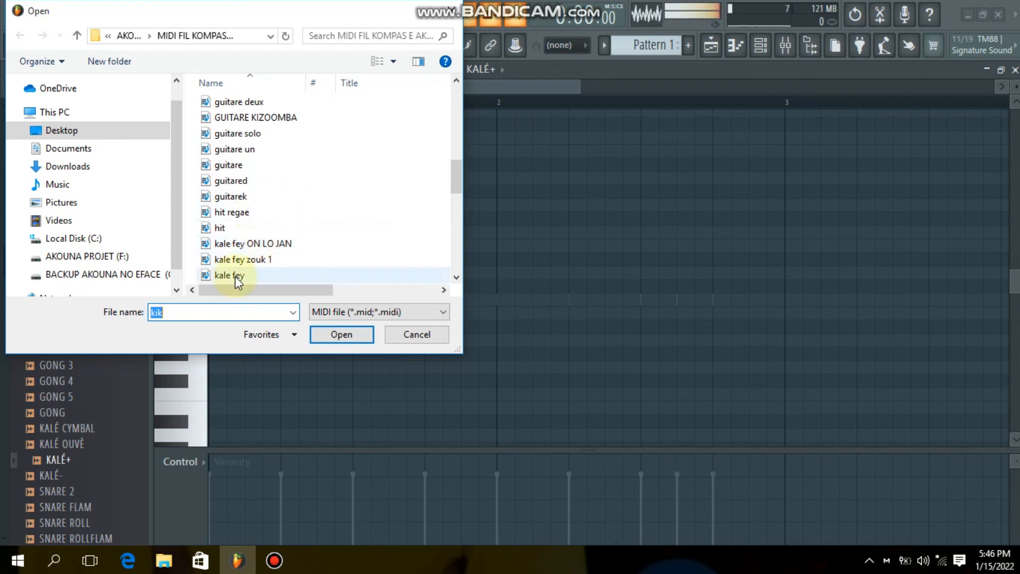
scroll(269, 263, "down", 1)
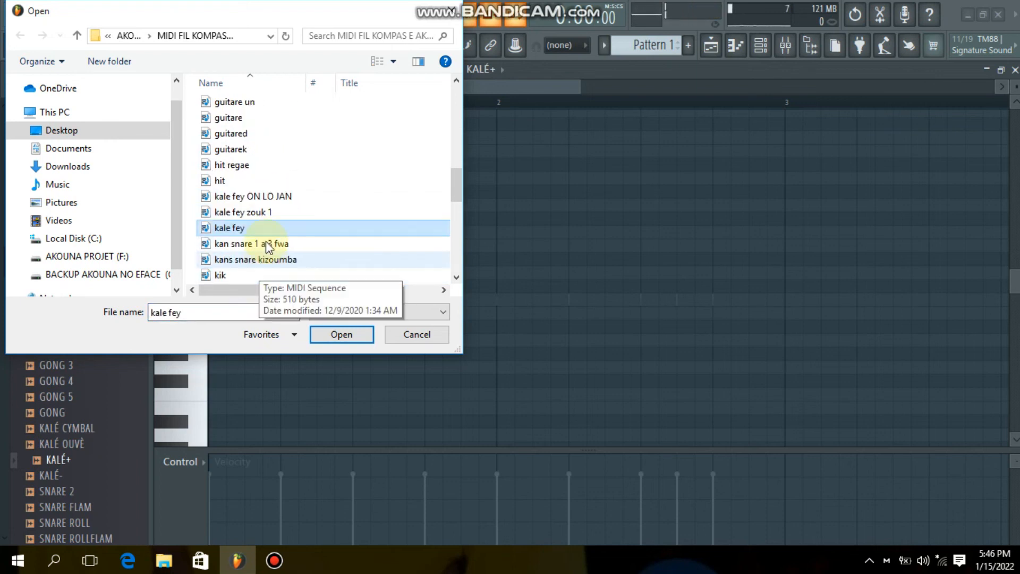
left_click(340, 335)
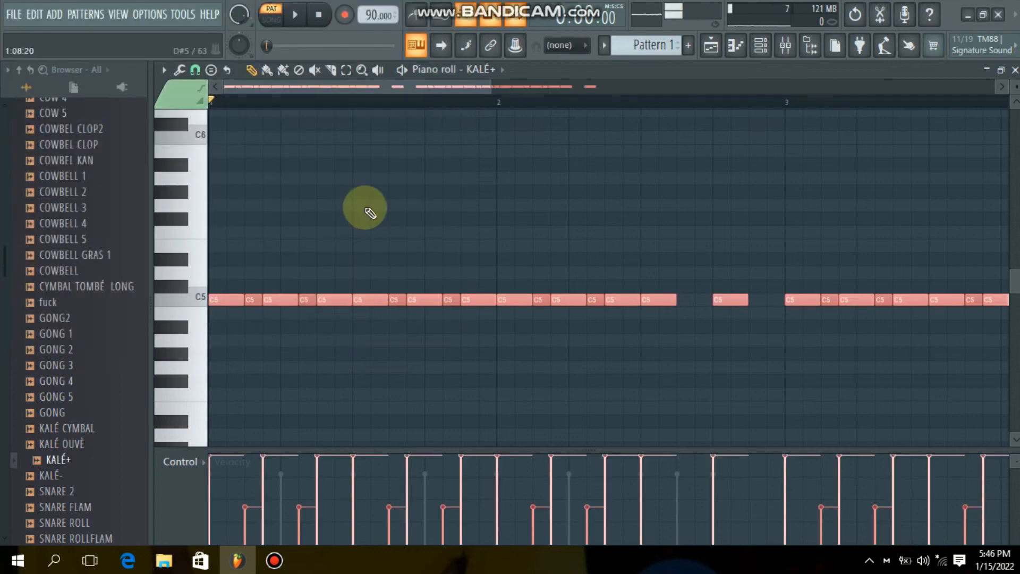
- Play Pattern 1 to audition the kick and KALÉ+ parts together, and bring up the channel rack
left_click(296, 15)
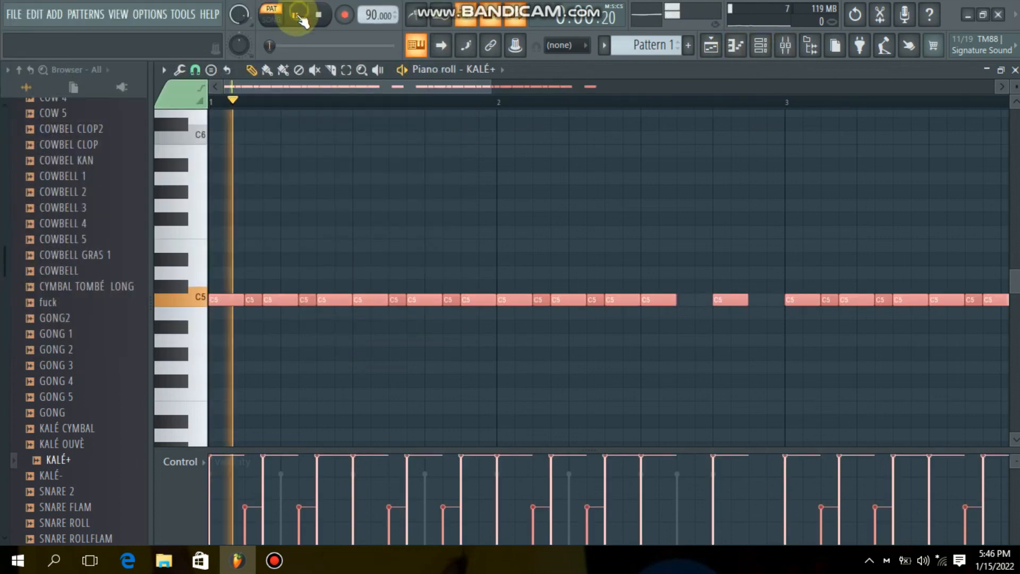
left_click(761, 45)
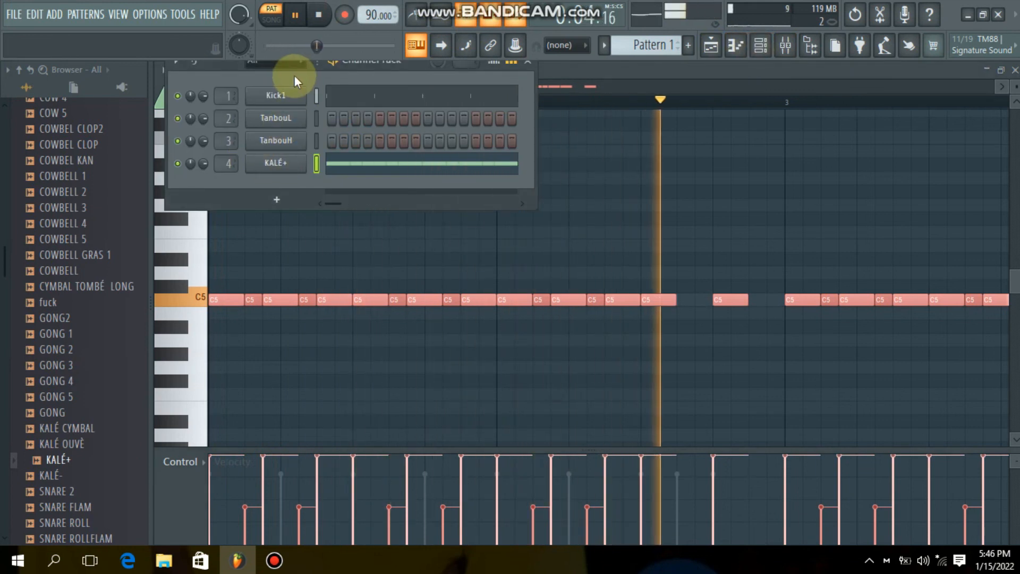
key("space")
- Import the tanbou purity 1 DWAT MIDI file into the TanbouL channel's piano roll
left_click(317, 141)
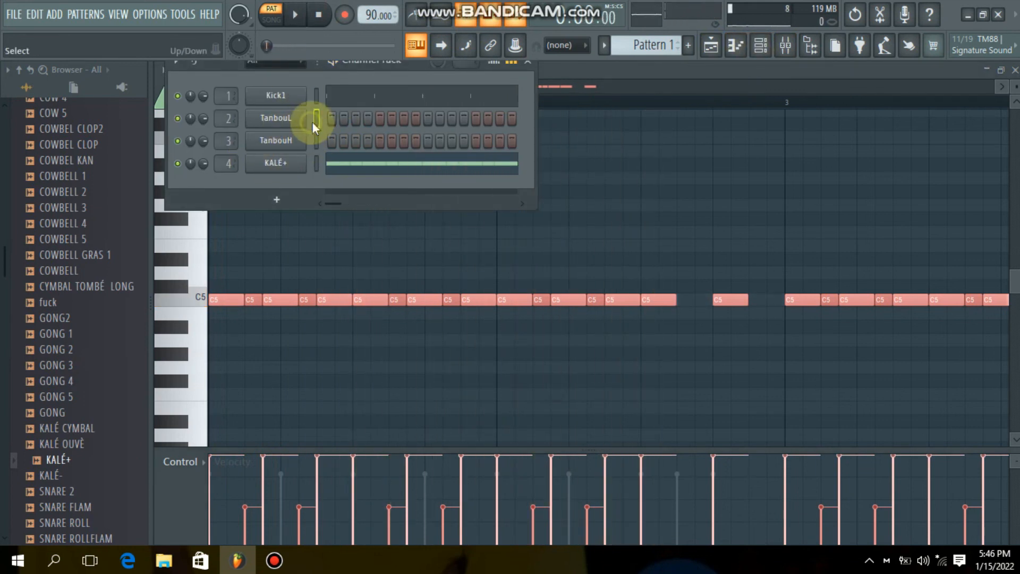
left_click(291, 116)
left_click(164, 70)
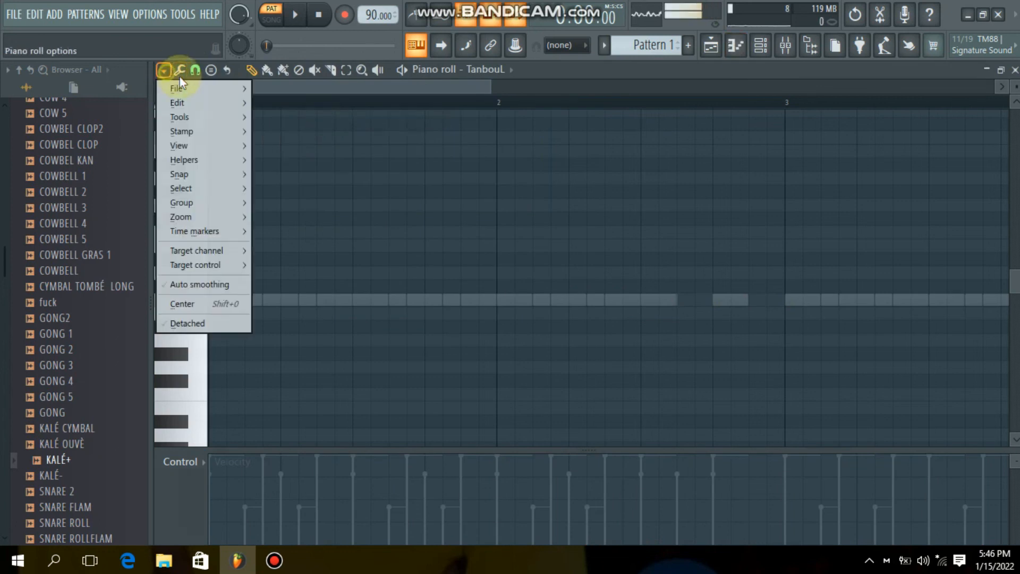
mouse_move(244, 88)
left_click(316, 138)
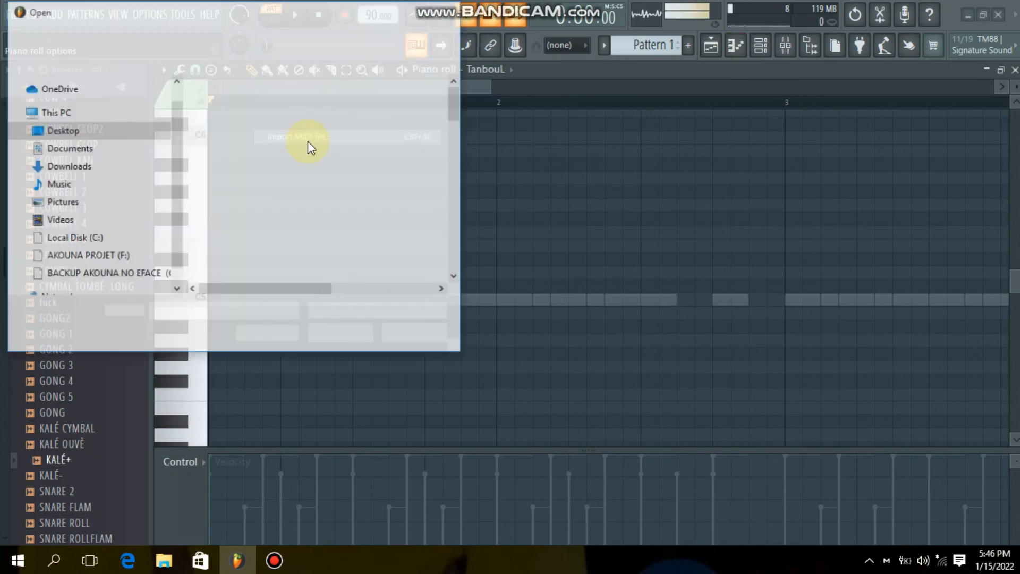
scroll(250, 201, "down", 15)
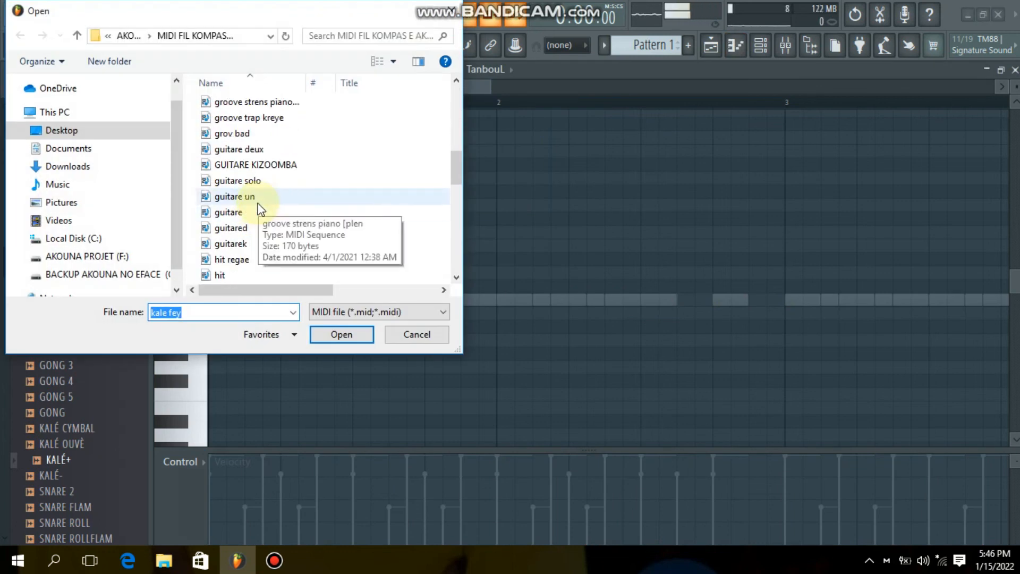
scroll(269, 183, "down", 3)
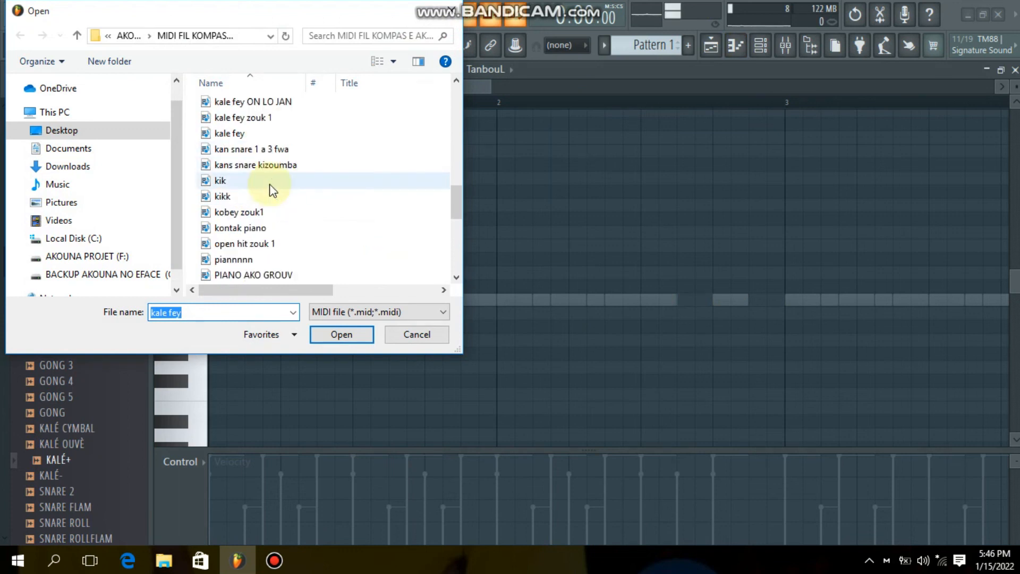
scroll(269, 184, "down", 4)
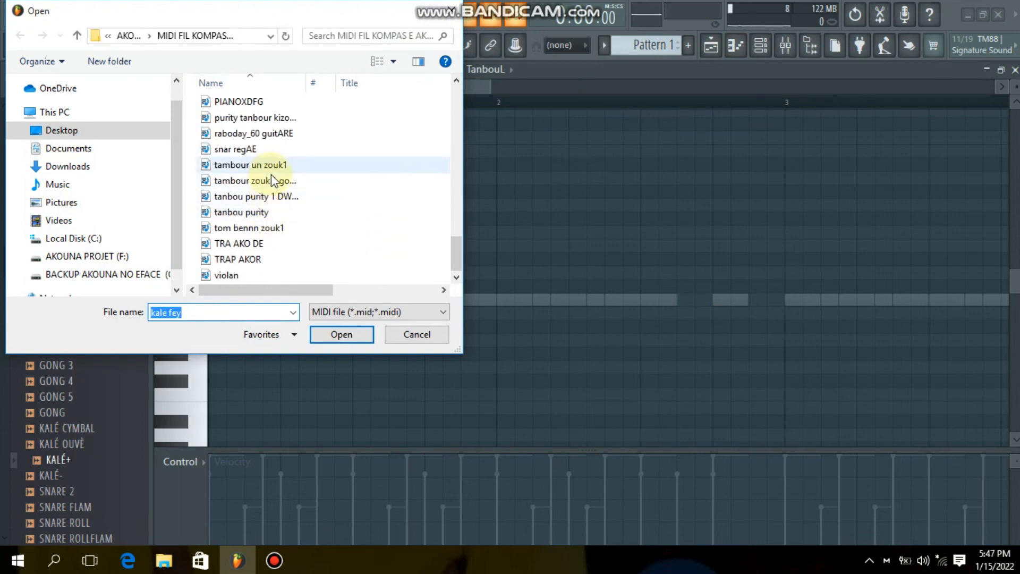
left_click(272, 196)
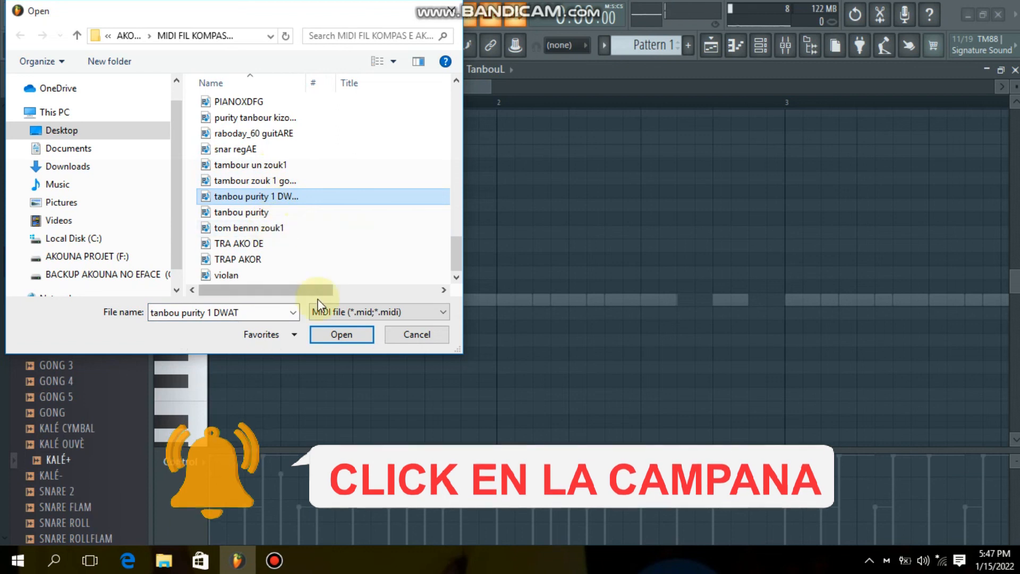
left_click(323, 330)
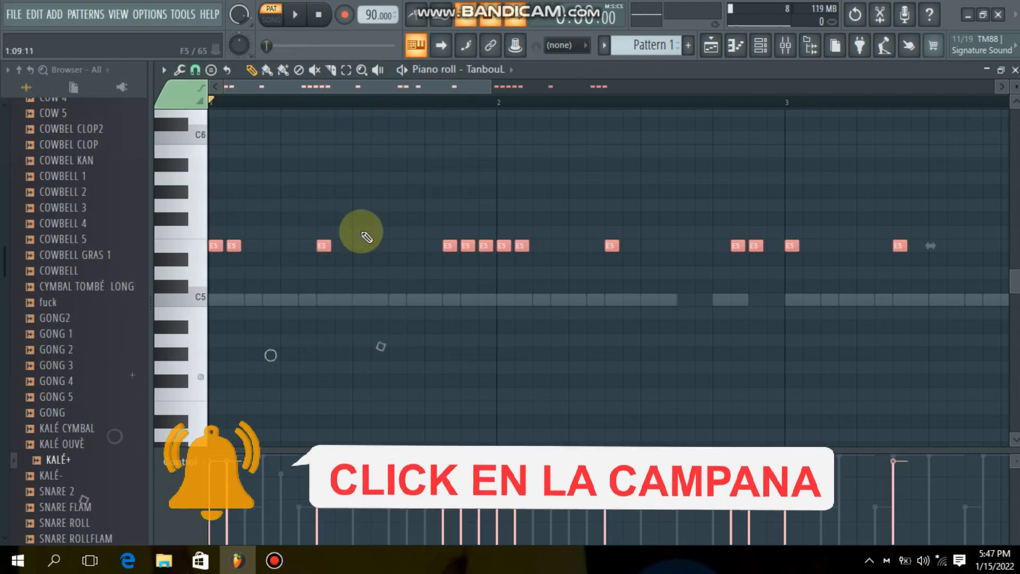
- Play Pattern 1 with the TanbouL part, and close the piano roll and playlist to show the channel rack and mixer
key("space")
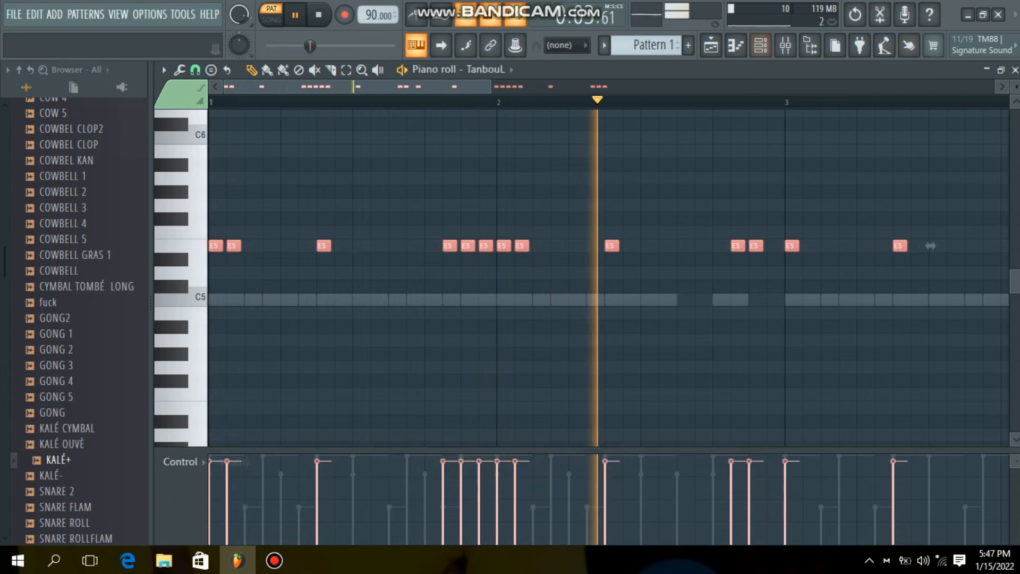
left_click(1014, 70)
left_click(918, 186)
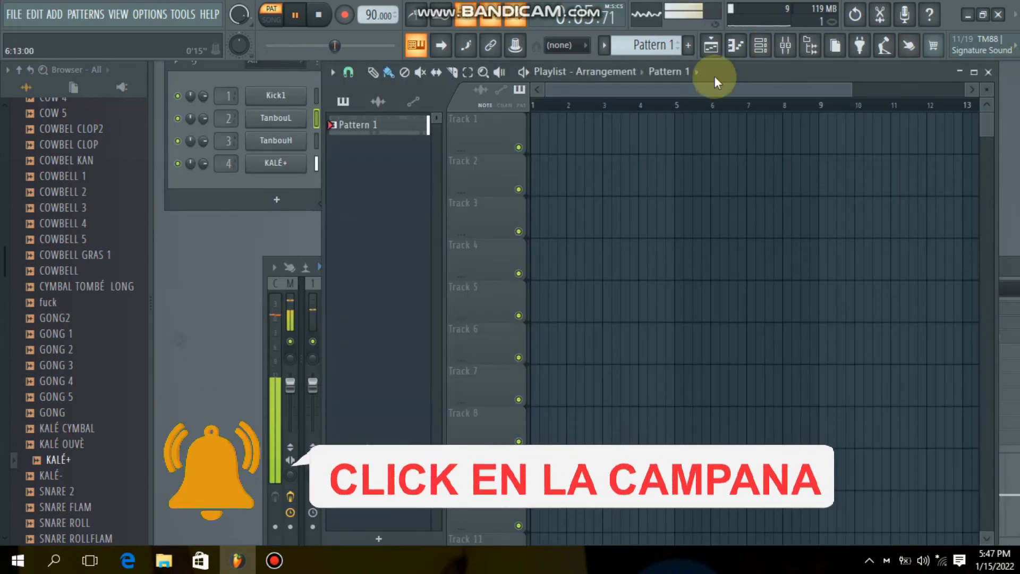
left_click(711, 46)
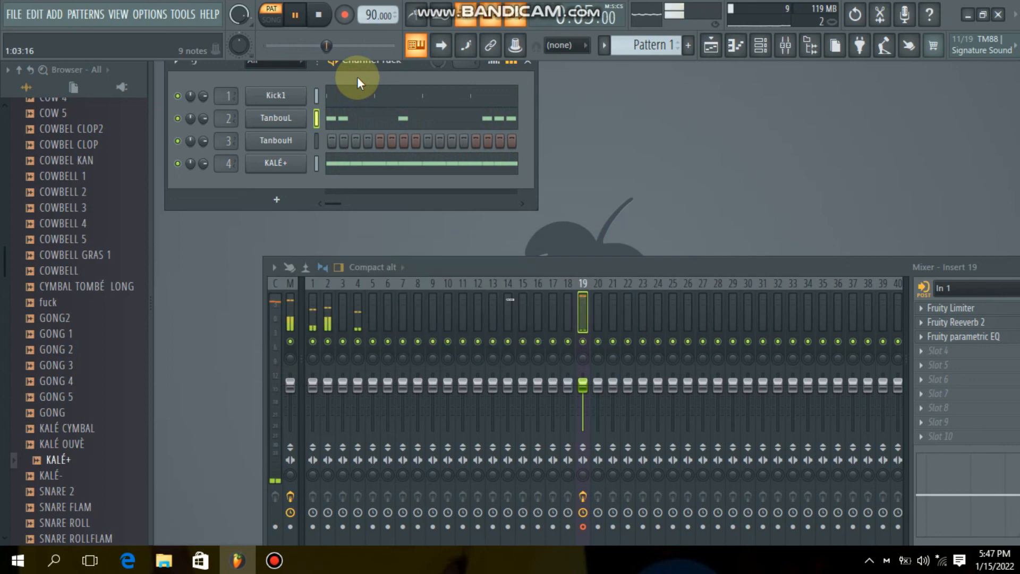
- Stop Pattern 1 and collapse the DRUM COMPAS AKOUNA 2 folder in the browser to show the AKOUNA pack's subfolders
key("space")
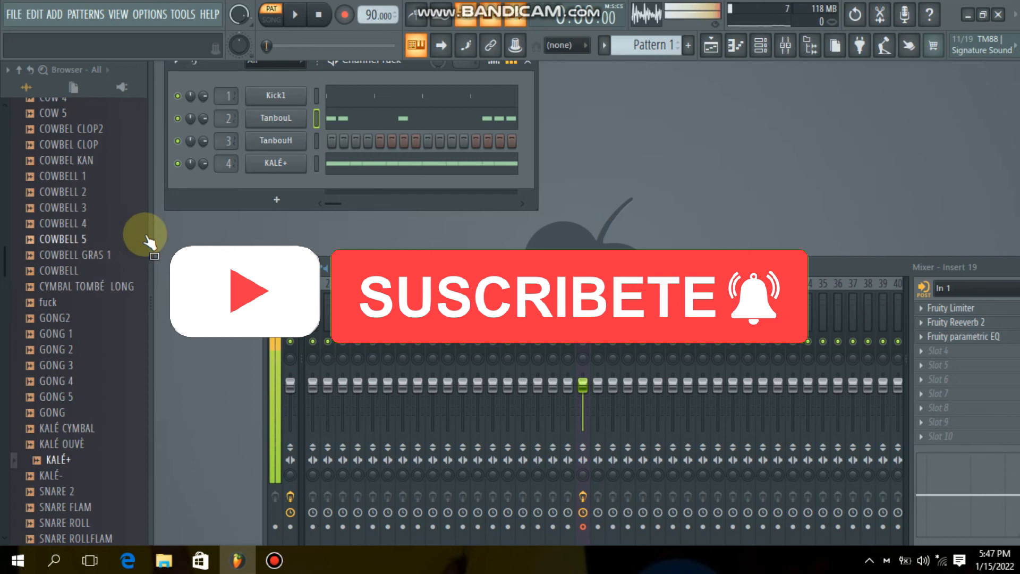
scroll(4, 333, "up", 4)
scroll(9, 331, "up", 2)
scroll(21, 319, "down", 4)
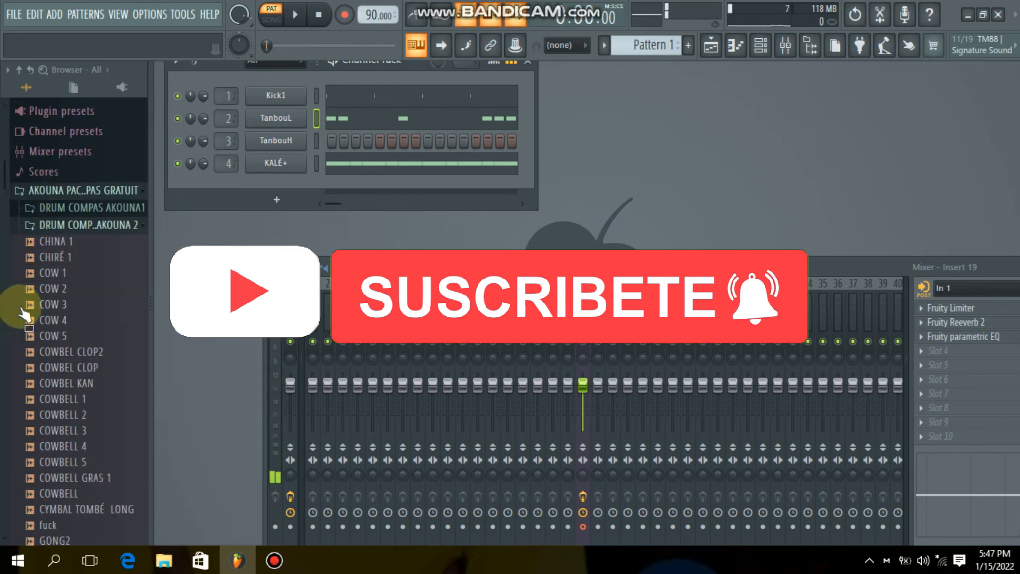
scroll(56, 261, "up", 4)
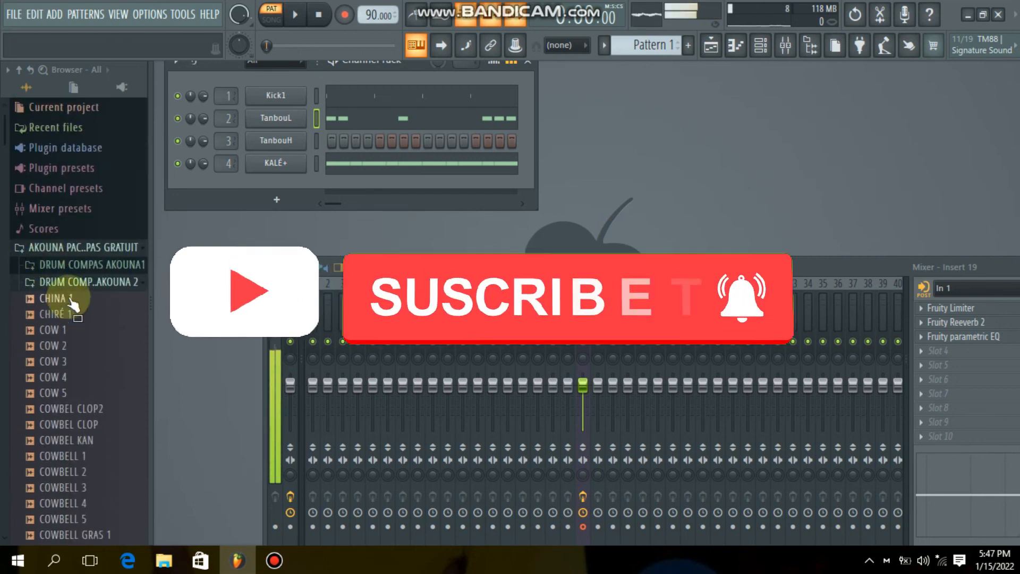
left_click(65, 252)
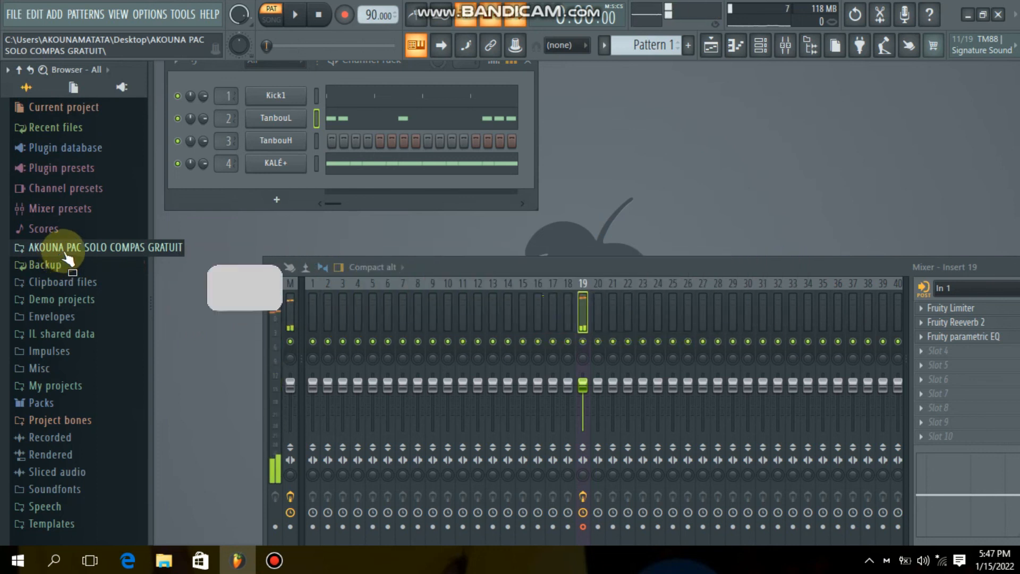
left_click(64, 253)
left_click(69, 285)
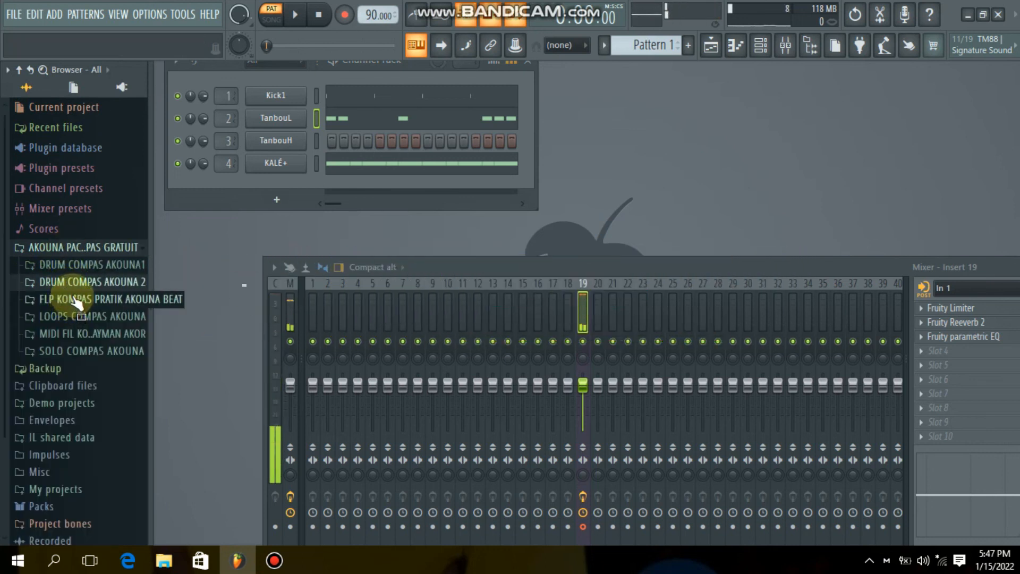
scroll(43, 315, "down", 3)
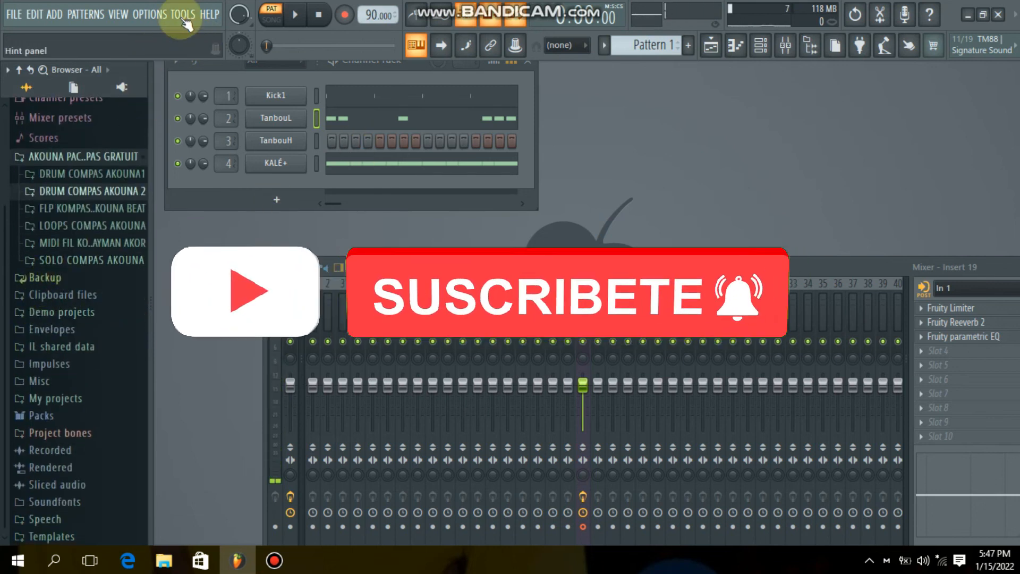
left_click(301, 16)
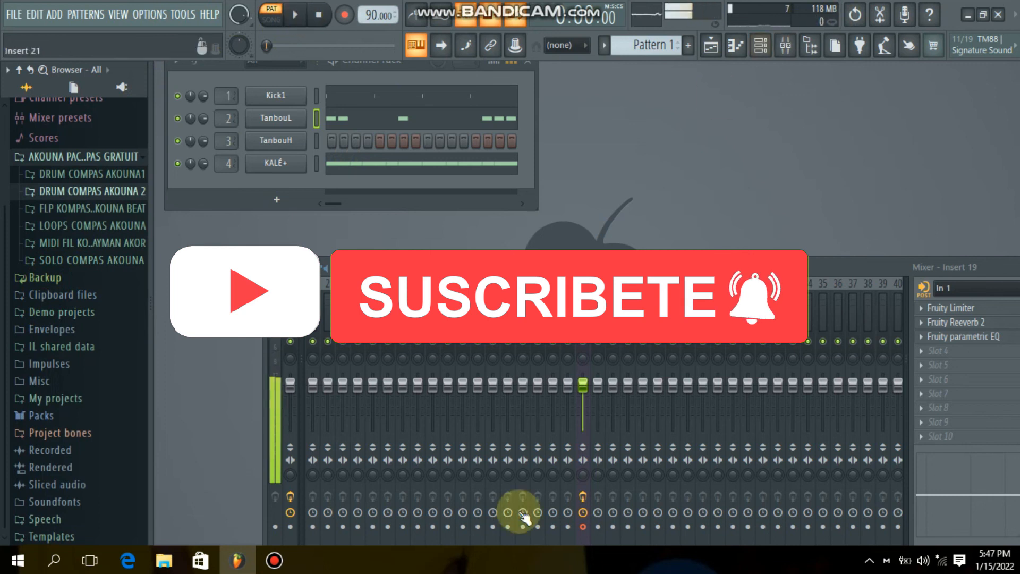